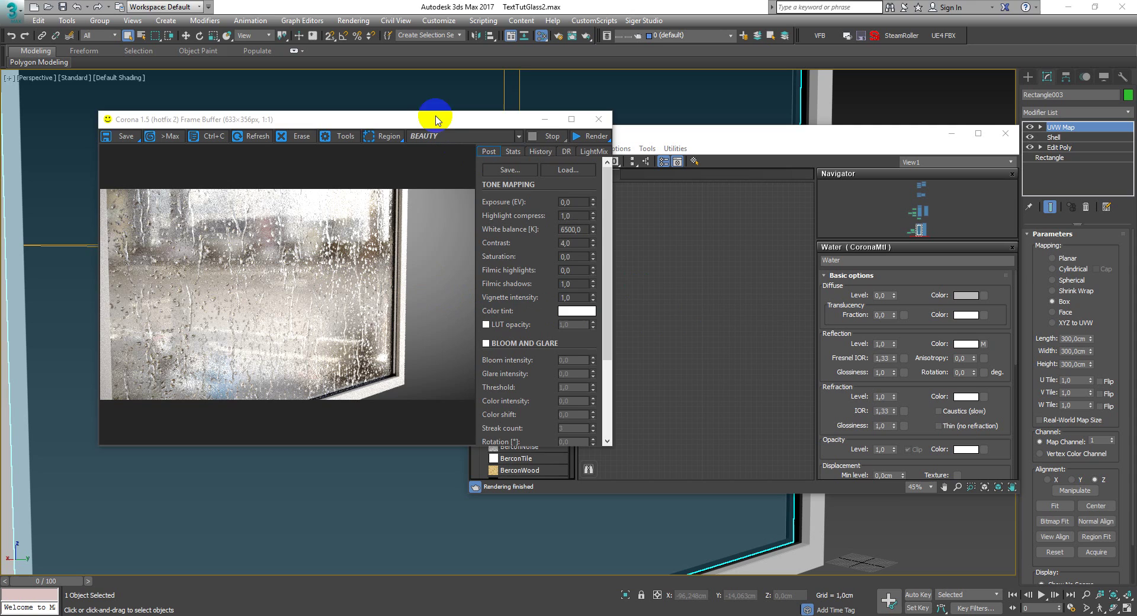
Step: Move the frame buffer aside and return to the Poliigon home page in the browser
{"action": "left_click_drag", "start_coordinate": [436, 121], "coordinate": [372, 99]}
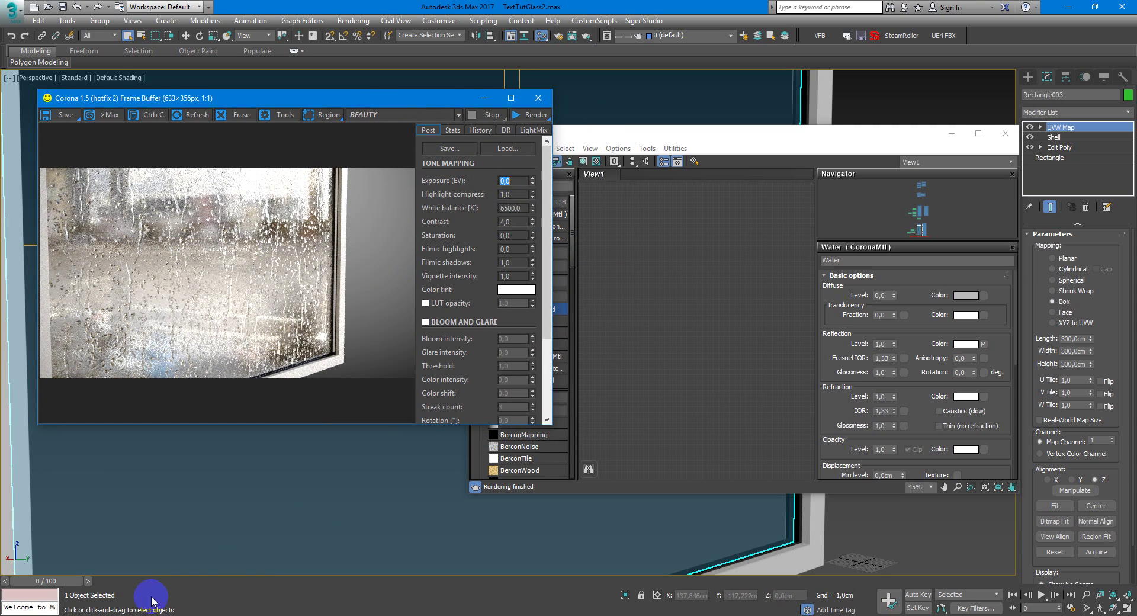
{"action": "mouse_move", "coordinate": [151, 604]}
{"action": "left_click", "coordinate": [196, 557]}
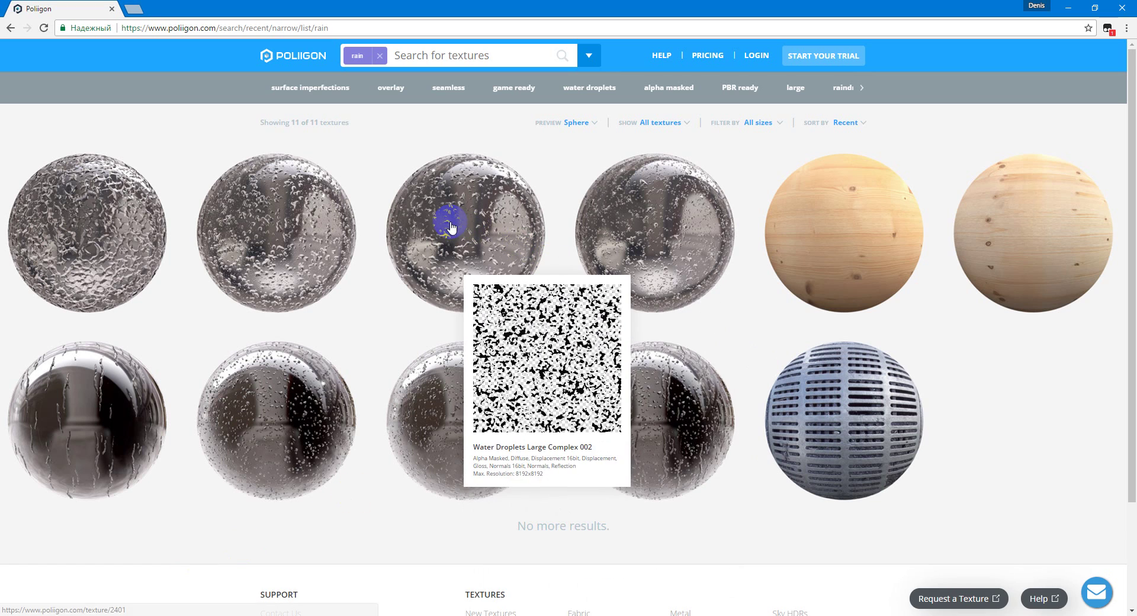
{"action": "left_click", "coordinate": [386, 89]}
{"action": "left_click", "coordinate": [294, 55]}
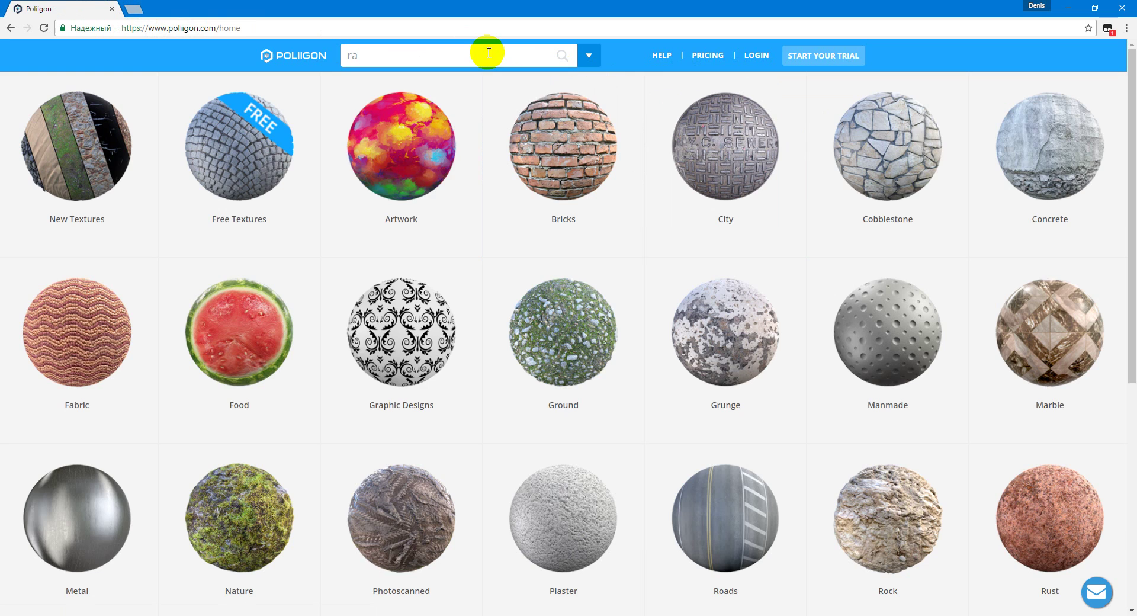
Step: Search Poliigon for 'rain' and open the Rain Drops And Streaks 001 texture details
{"action": "type", "text": "in"}
{"action": "key", "text": "Return"}
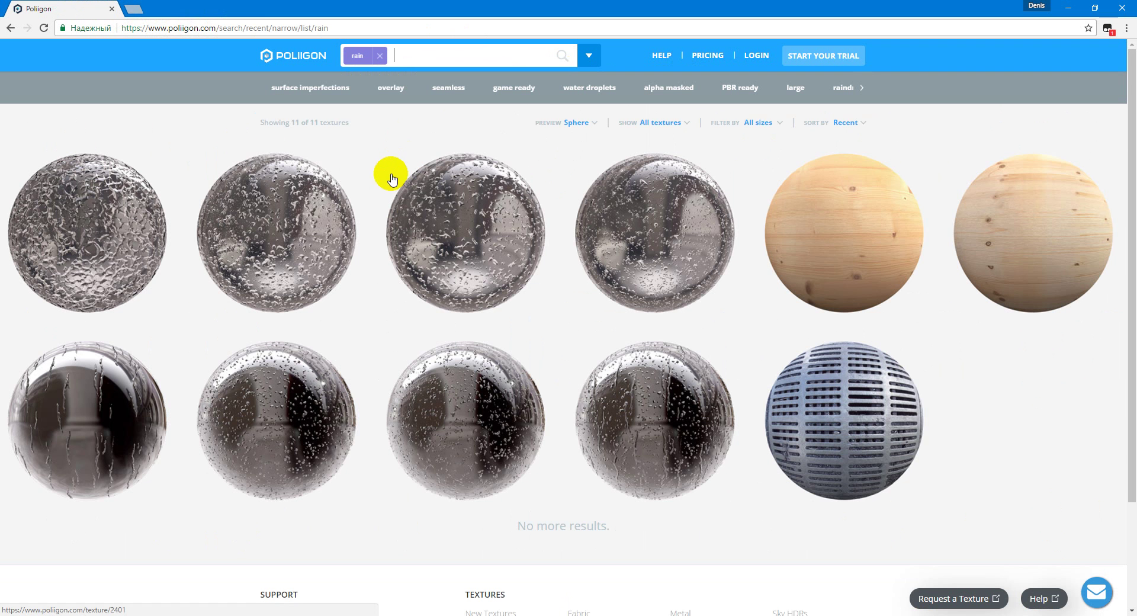
{"action": "left_click", "coordinate": [680, 436]}
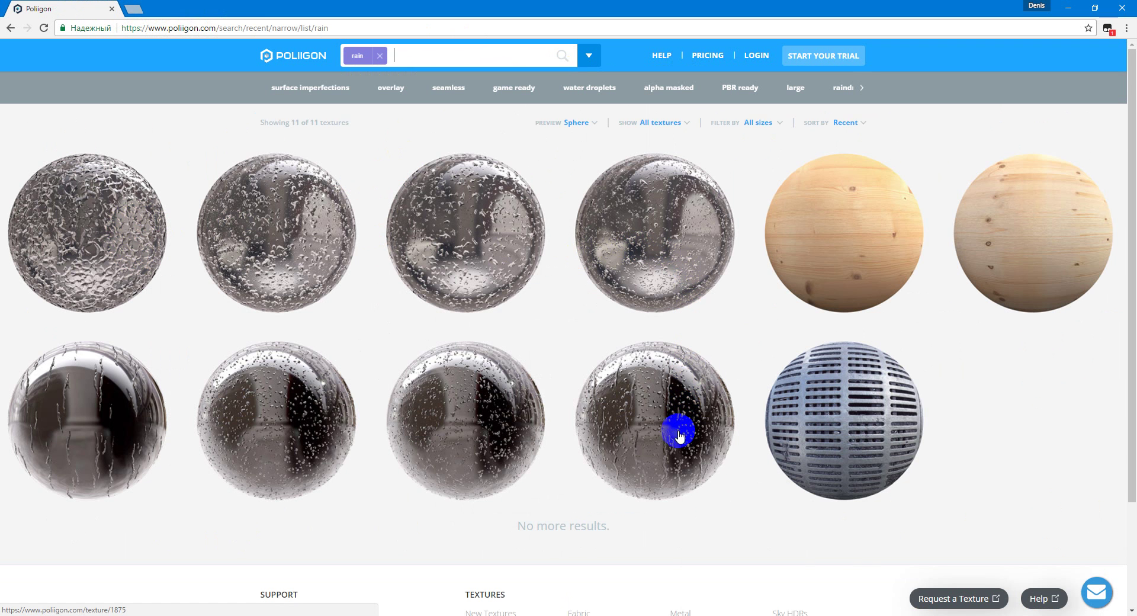
{"action": "left_click", "coordinate": [634, 407]}
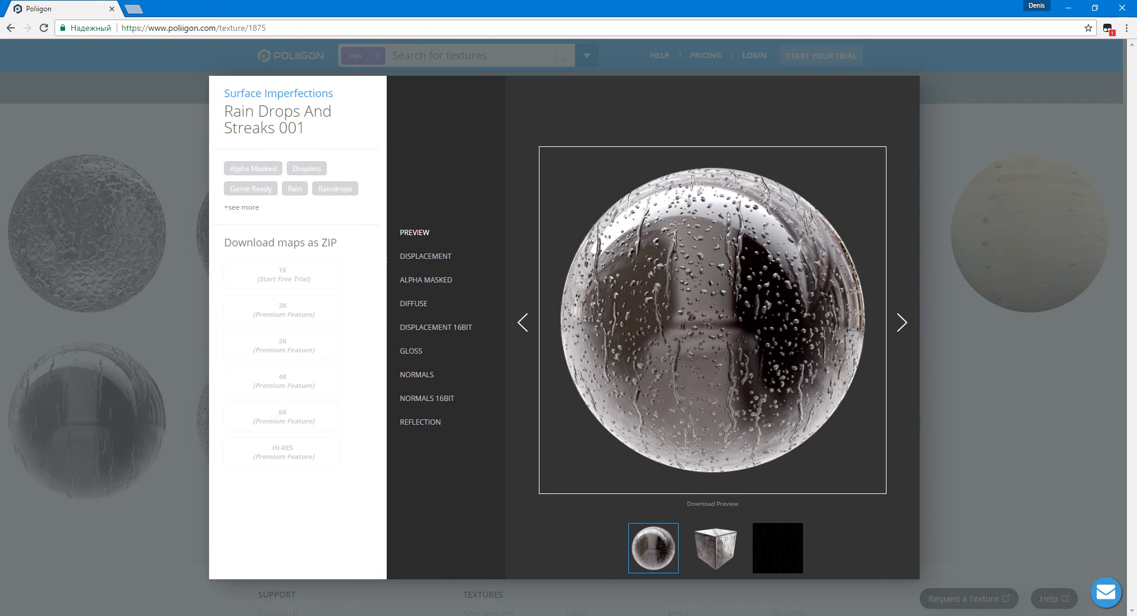
Step: Add a CoronaLayeredMtl node in Slate and assign it to the selected window glass
{"action": "left_click", "coordinate": [246, 592]}
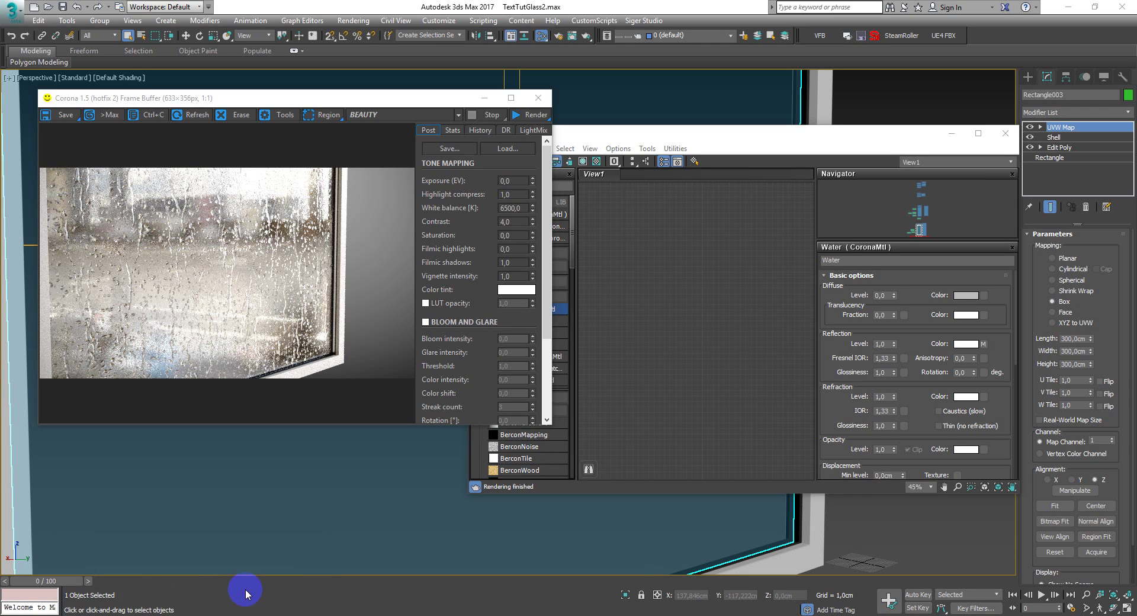
{"action": "right_click", "coordinate": [748, 290]}
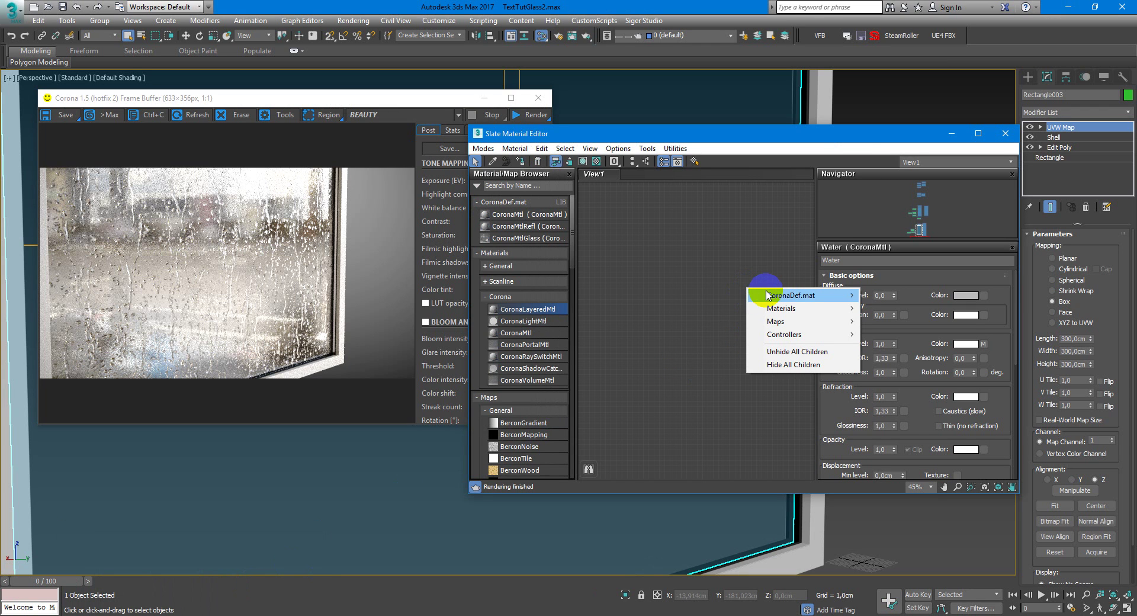
{"action": "mouse_move", "coordinate": [767, 295]}
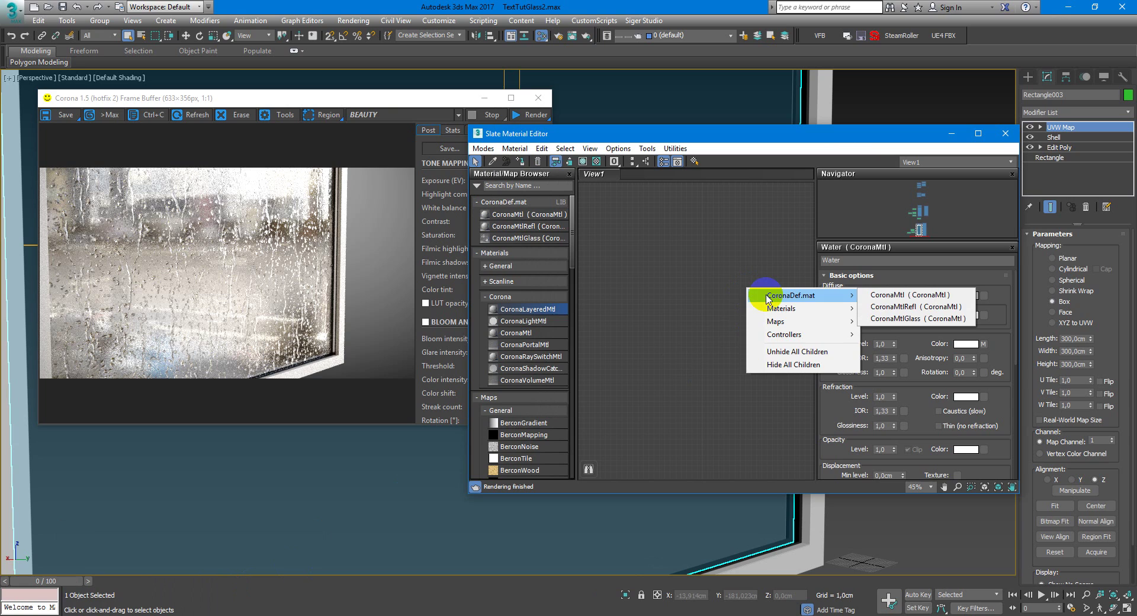
{"action": "left_click", "coordinate": [718, 305]}
{"action": "left_click_drag", "start_coordinate": [563, 305], "coordinate": [729, 316]}
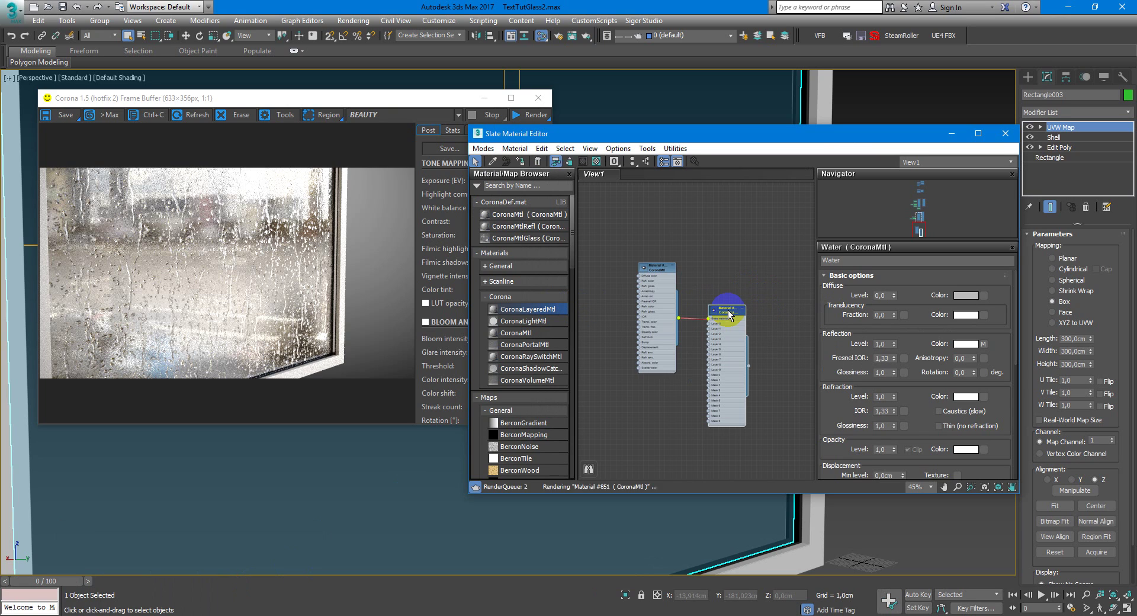
{"action": "double_click", "coordinate": [728, 313]}
{"action": "scroll", "coordinate": [724, 314], "scroll_direction": "up", "scroll_amount": 3}
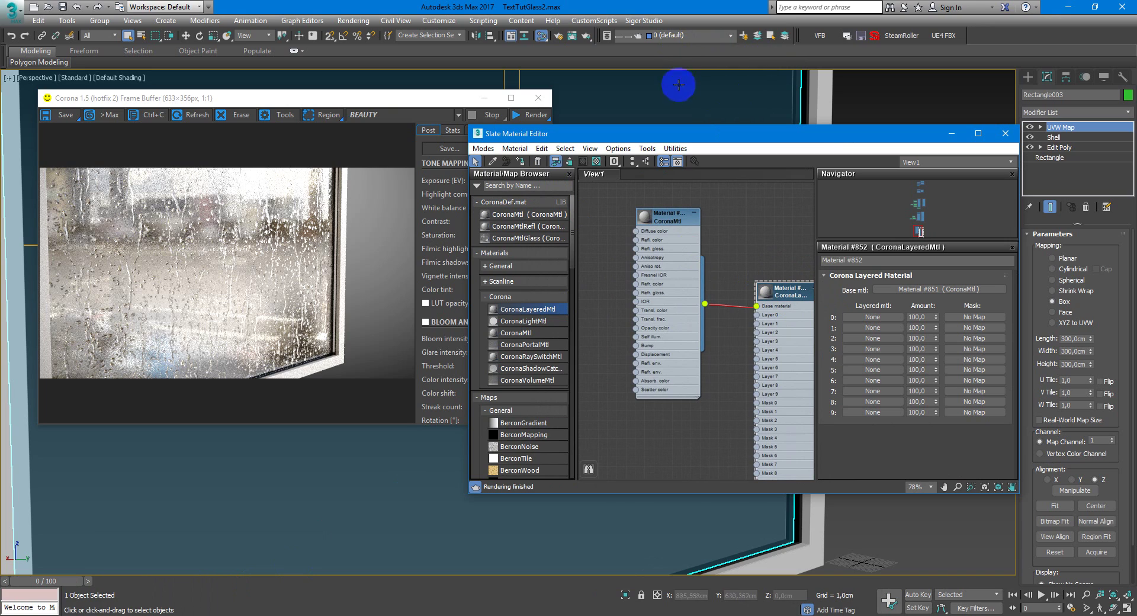
{"action": "left_click", "coordinate": [520, 163]}
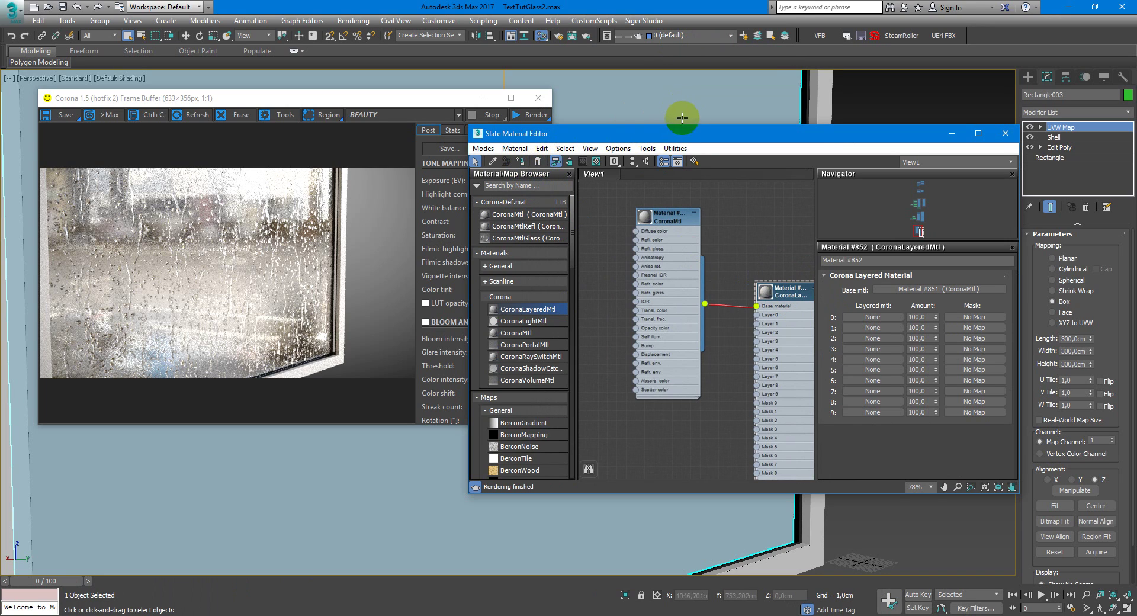
Step: Name the base CoronaMtl 'Glass' with diffuse 0 and reflection and refraction levels at 1
{"action": "double_click", "coordinate": [696, 214]}
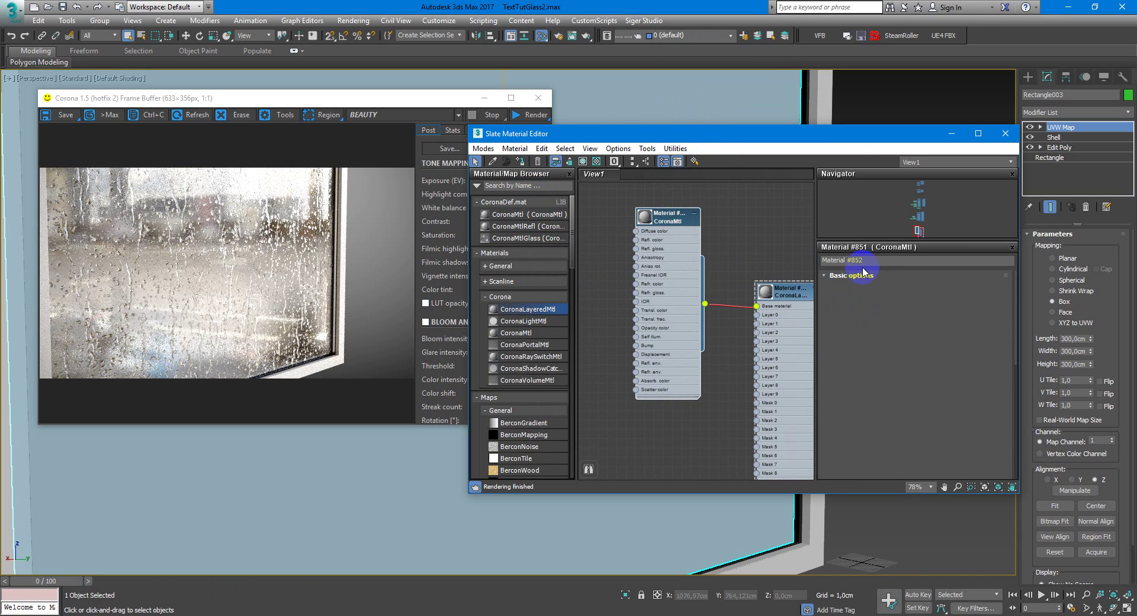
{"action": "left_click", "coordinate": [835, 260]}
{"action": "type", "text": "Glass"}
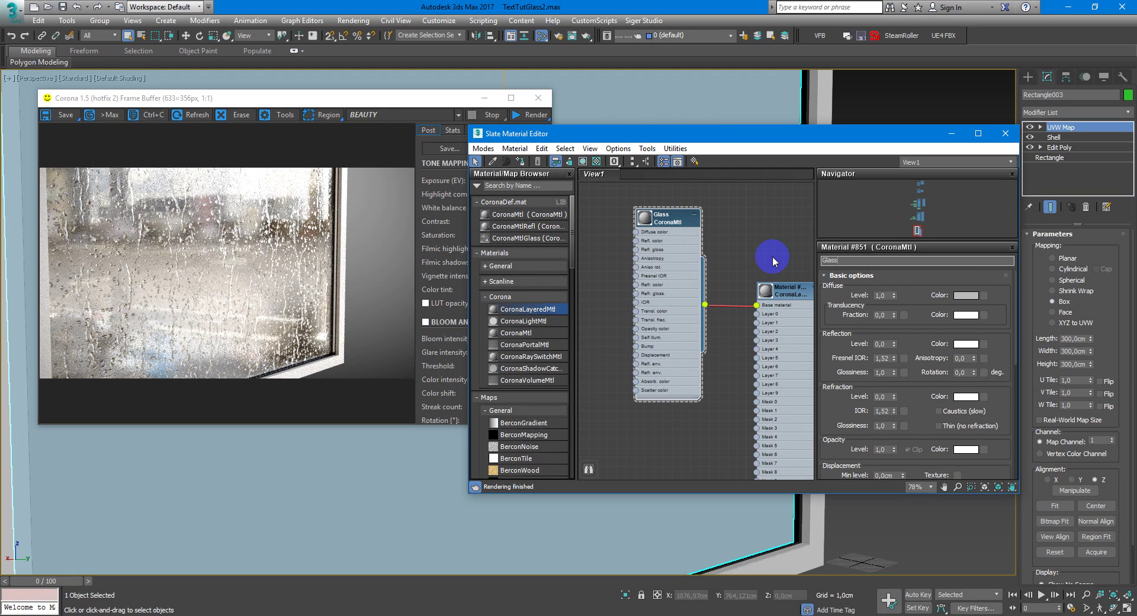
{"action": "right_click", "coordinate": [888, 295]}
{"action": "right_click", "coordinate": [894, 292]}
{"action": "right_click", "coordinate": [894, 295]}
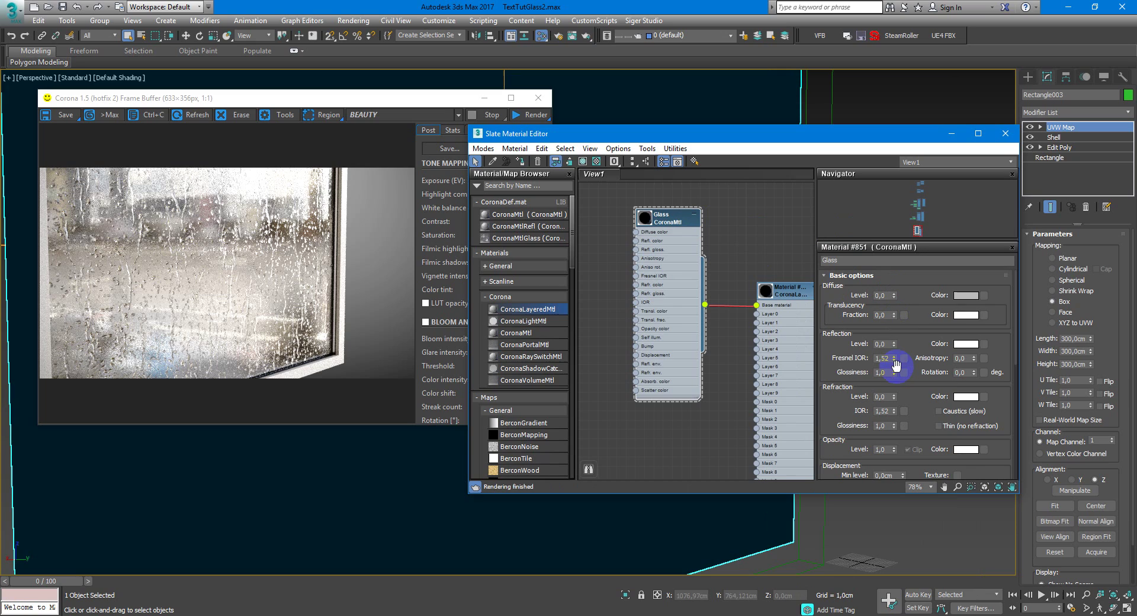
{"action": "left_click_drag", "start_coordinate": [894, 344], "coordinate": [881, 179]}
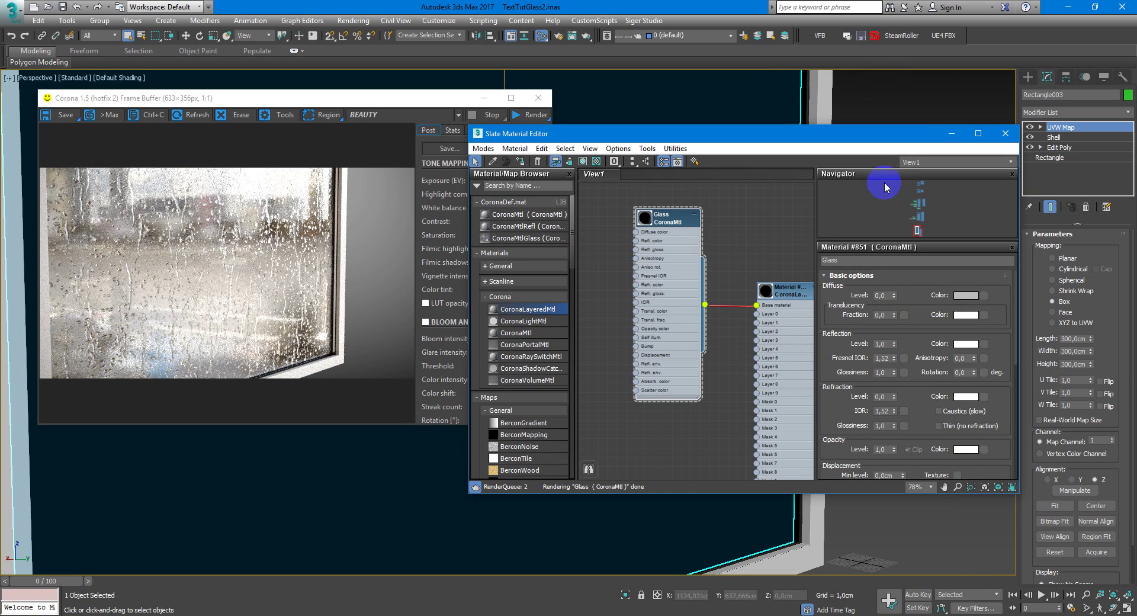
{"action": "left_click_drag", "start_coordinate": [898, 401], "coordinate": [888, 139]}
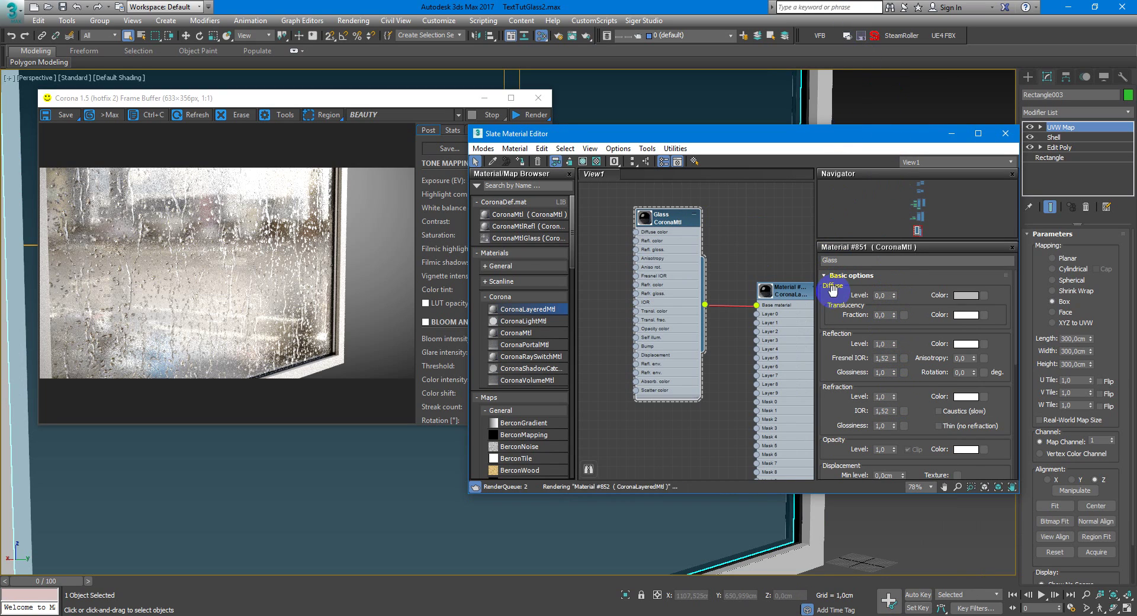
{"action": "left_click", "coordinate": [669, 222]}
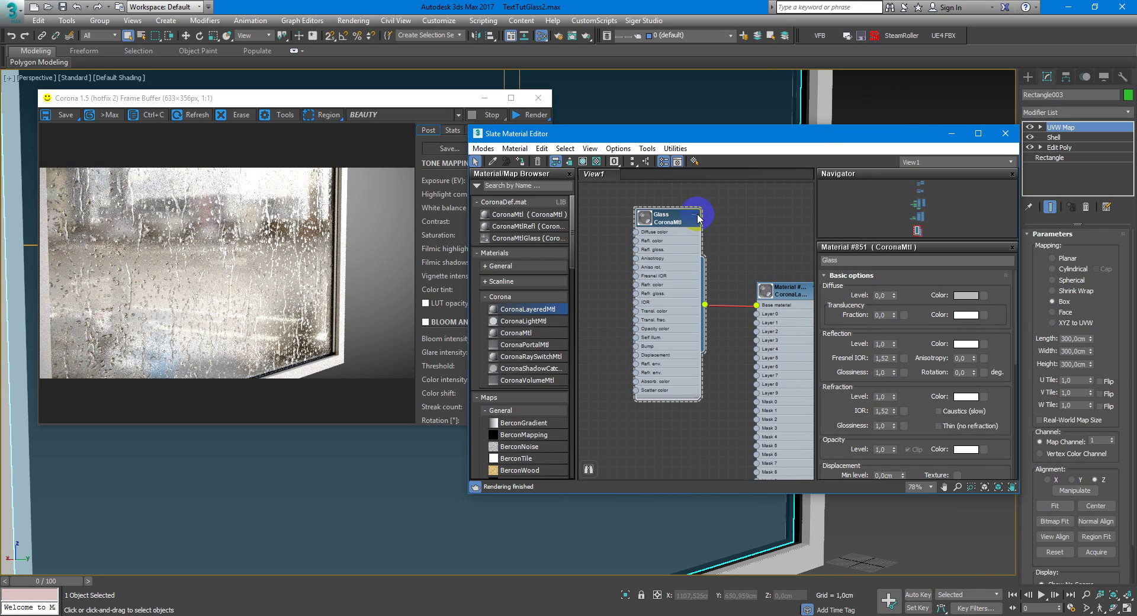
Step: Duplicate the Glass material node and wire the copy into layer 0 of the layered material
{"action": "left_click", "coordinate": [698, 214]}
{"action": "middle_click_drag", "start_coordinate": [683, 266], "coordinate": [680, 241]}
{"action": "mouse_move", "coordinate": [673, 202]}
{"action": "left_mouse_down"}
{"action": "mouse_move", "coordinate": [673, 320]}
{"action": "mouse_move", "coordinate": [672, 293]}
{"action": "left_mouse_up"}
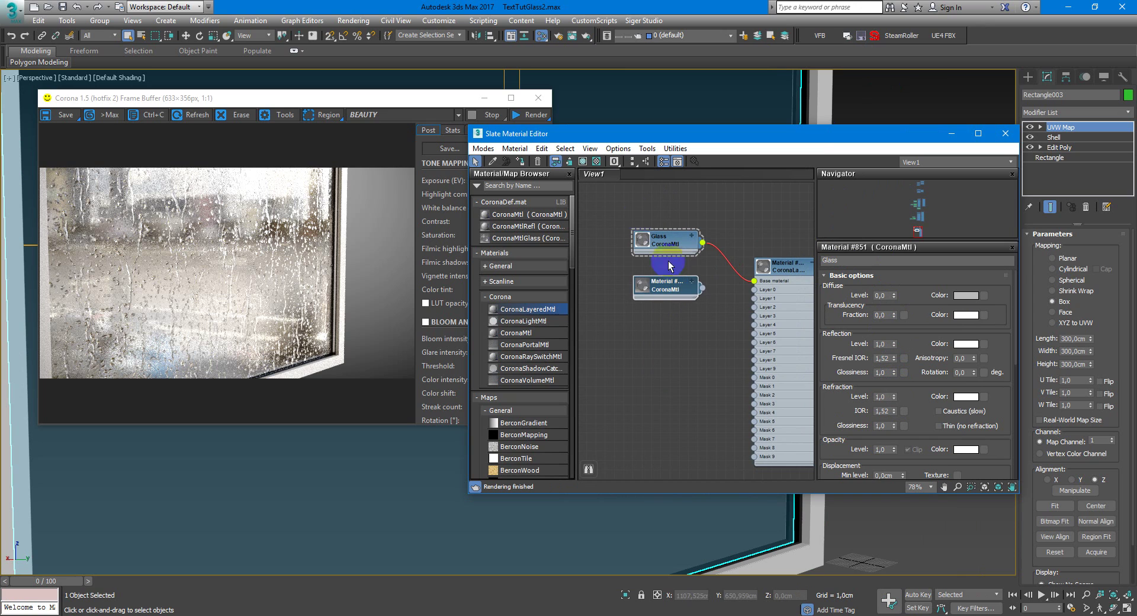
{"action": "left_click", "coordinate": [847, 36]}
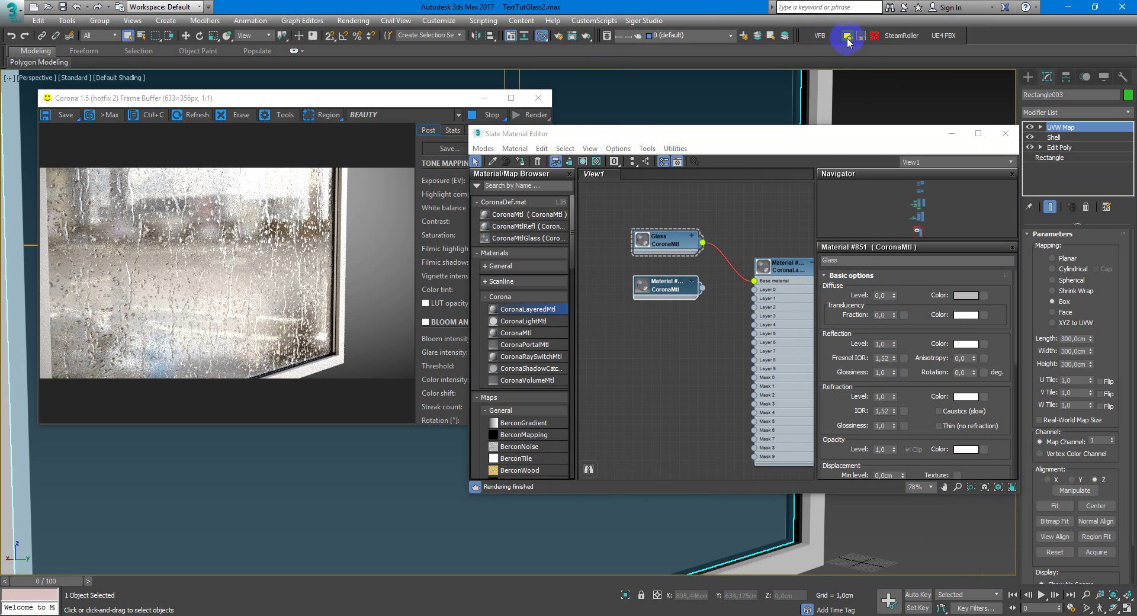
{"action": "left_click", "coordinate": [721, 292]}
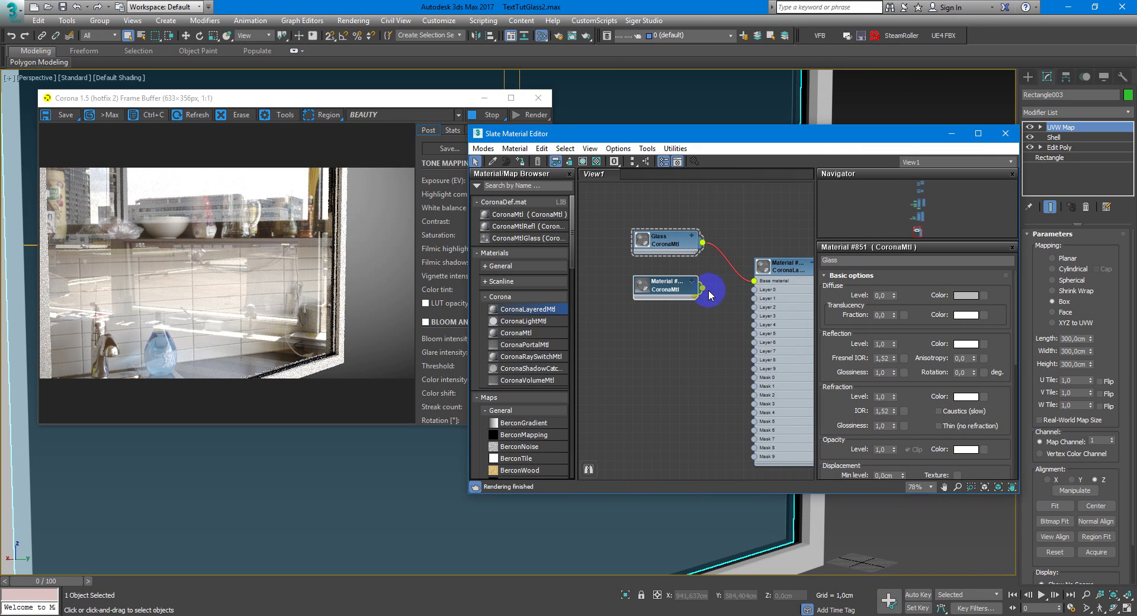
{"action": "left_click_drag", "start_coordinate": [710, 294], "coordinate": [762, 297]}
Step: Rename the copied material 'Water' and set its Fresnel IOR and refraction IOR to 1,33
{"action": "left_click", "coordinate": [662, 292]}
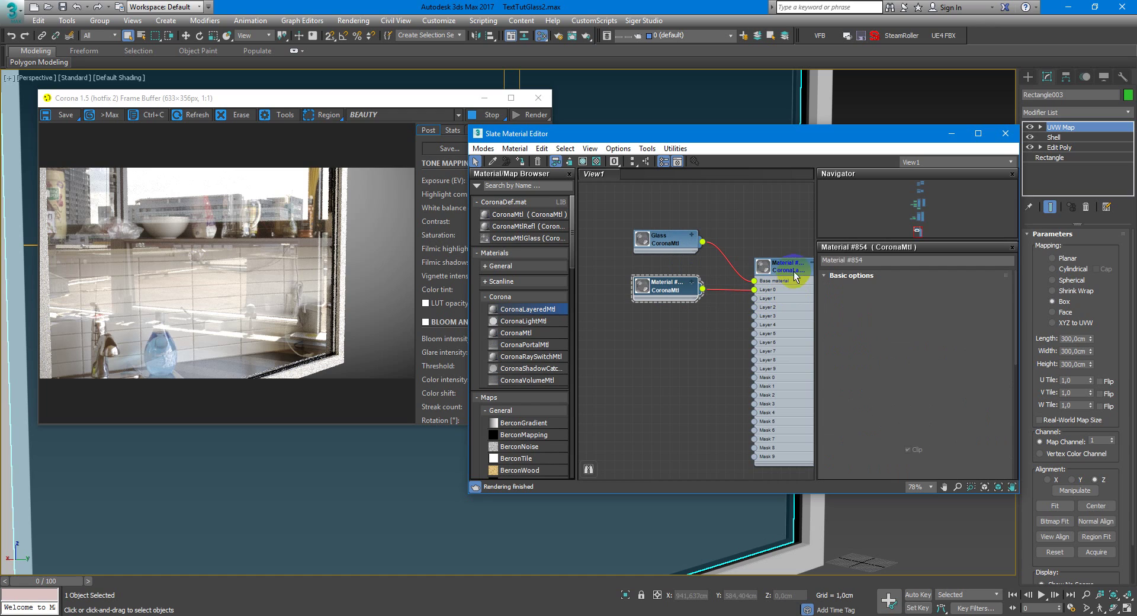
{"action": "left_click_drag", "start_coordinate": [879, 260], "coordinate": [787, 266]}
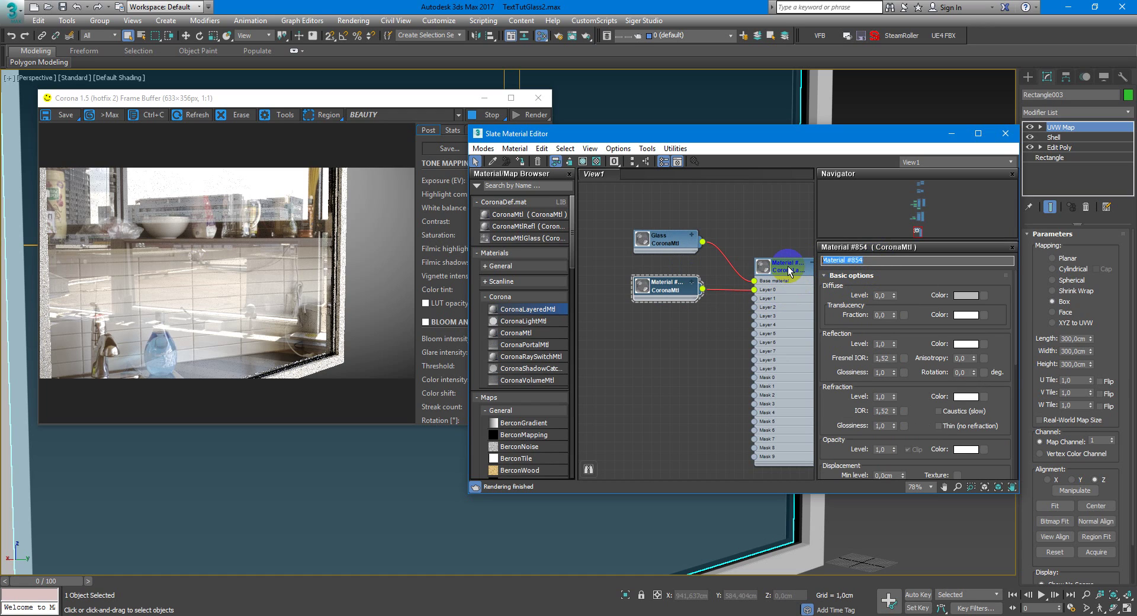
{"action": "type", "text": "Water"}
{"action": "middle_click_drag", "start_coordinate": [685, 293], "coordinate": [721, 284]}
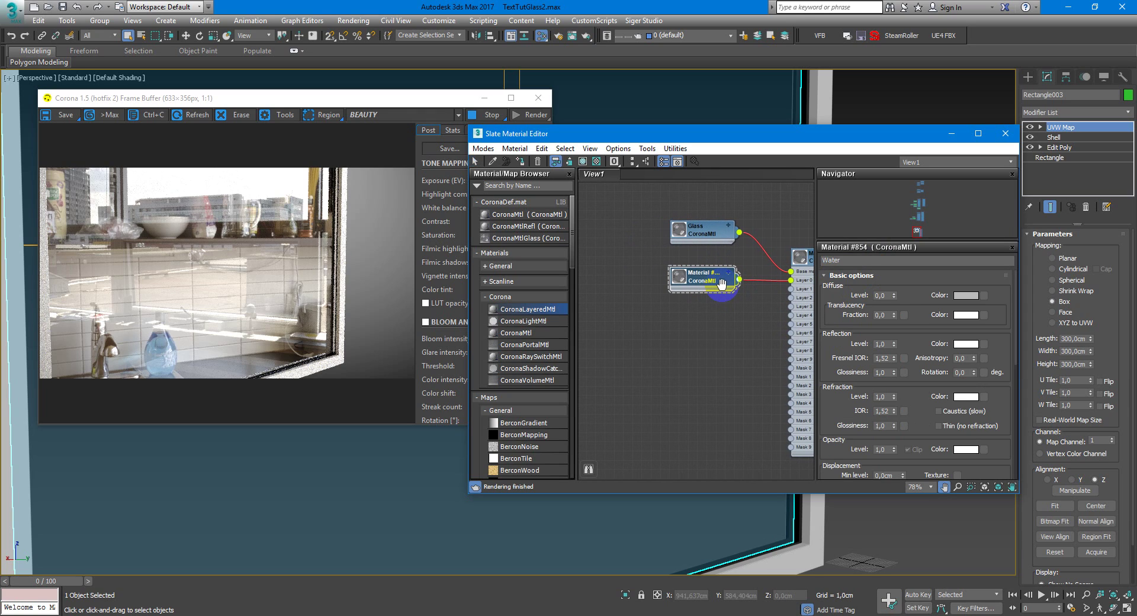
{"action": "left_click", "coordinate": [886, 358]}
{"action": "type", "text": "1,13"}
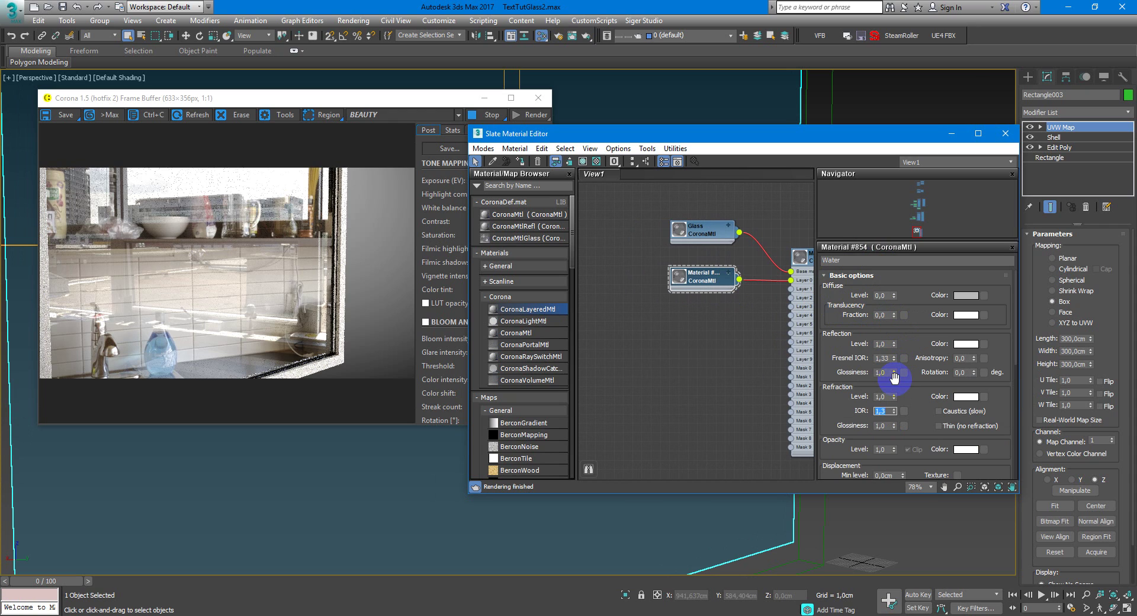
{"action": "type", "text": "1,33"}
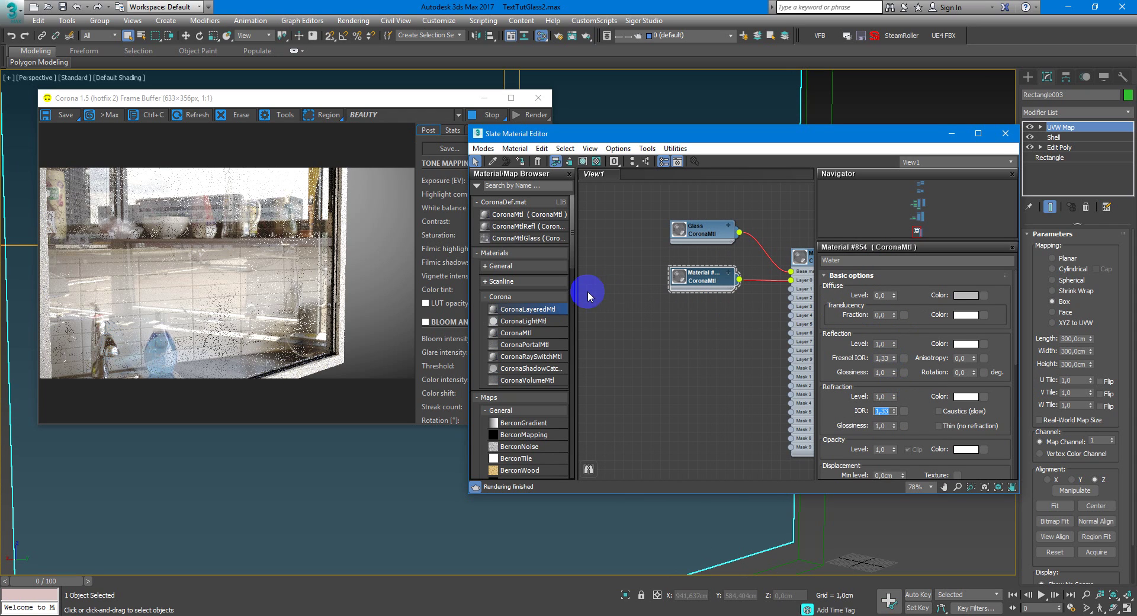
{"action": "left_click", "coordinate": [698, 281]}
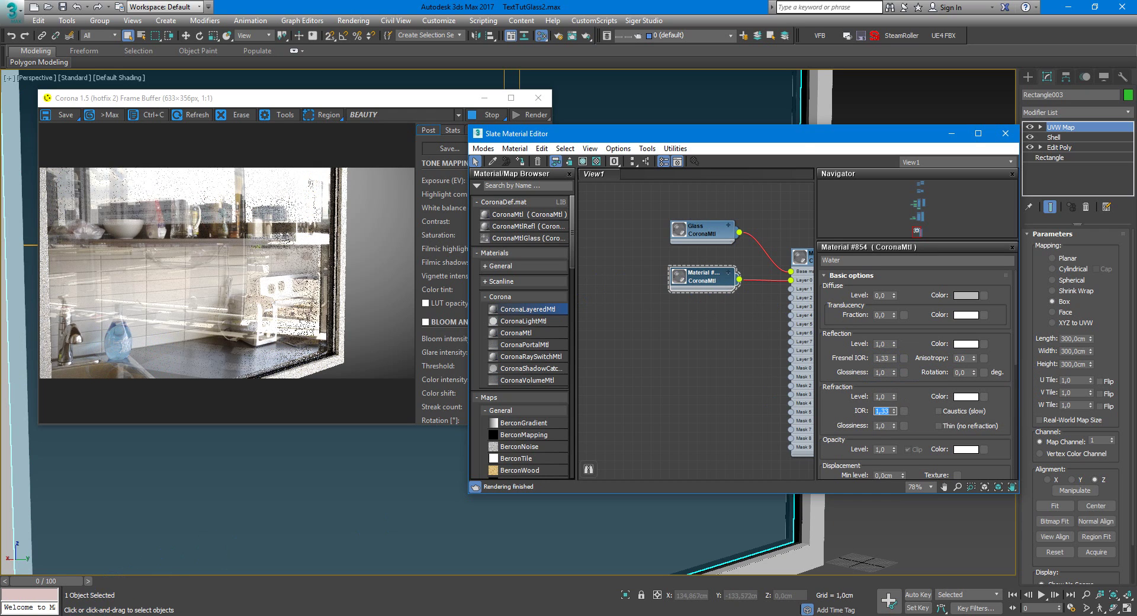
Step: Drag the RainDropsAndStreaks001 ALPHAMASKED, NRM and REFL images from the Rain folder into Slate
{"action": "left_click", "coordinate": [105, 599]}
{"action": "left_click", "coordinate": [55, 574]}
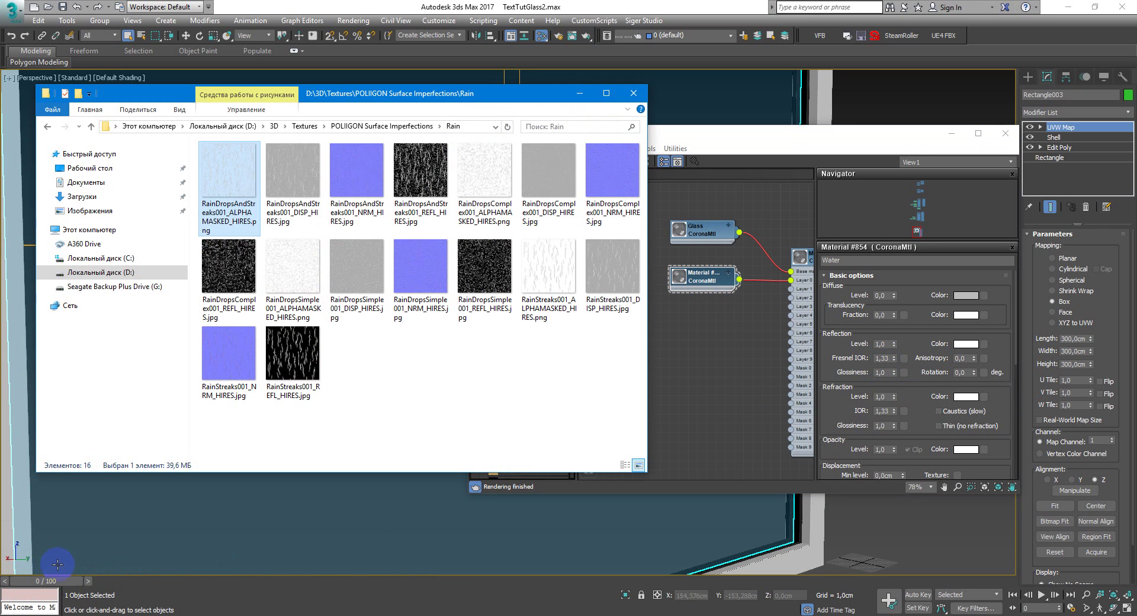
{"action": "left_click", "coordinate": [453, 96]}
{"action": "left_click_drag", "start_coordinate": [453, 96], "coordinate": [427, 93]}
{"action": "left_click", "coordinate": [224, 182]}
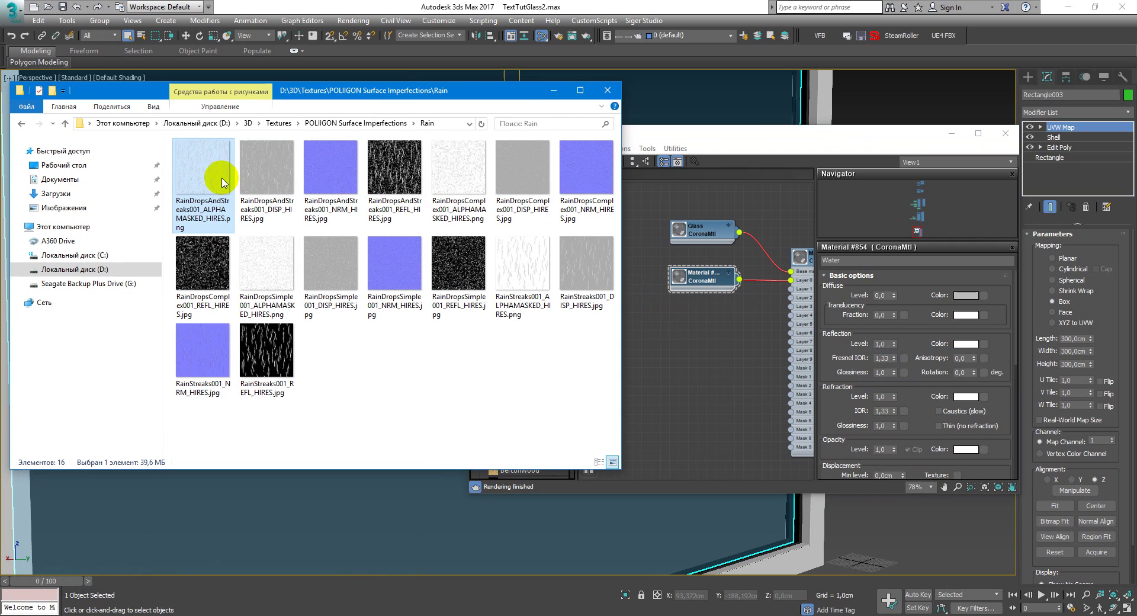
{"action": "left_click_drag", "start_coordinate": [220, 176], "coordinate": [690, 355]}
{"action": "left_click", "coordinate": [264, 178]}
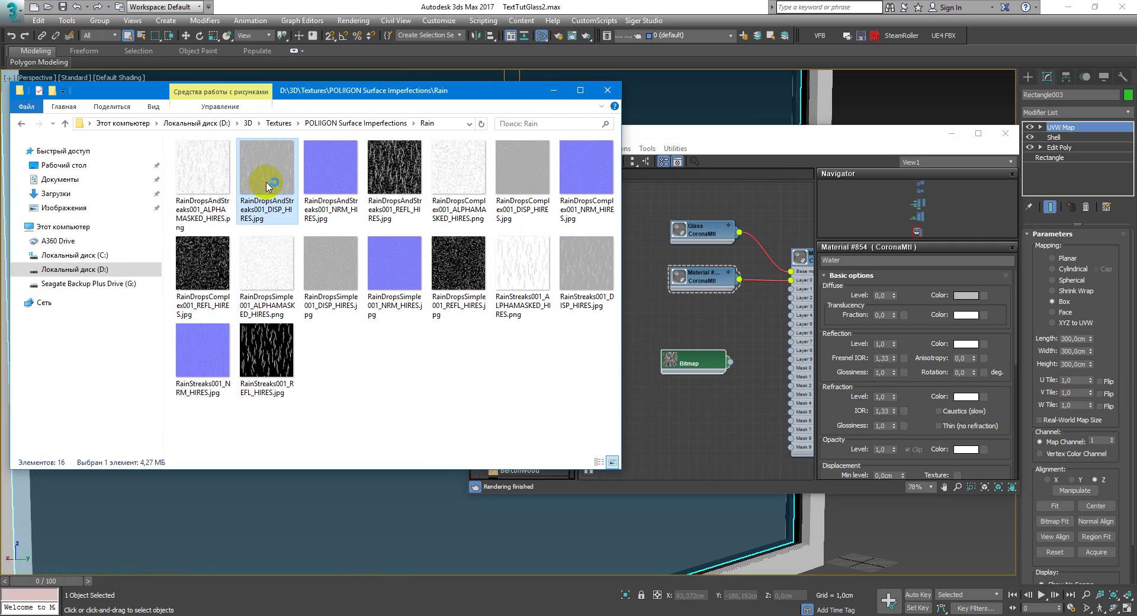
{"action": "left_click_drag", "start_coordinate": [323, 154], "coordinate": [670, 388]}
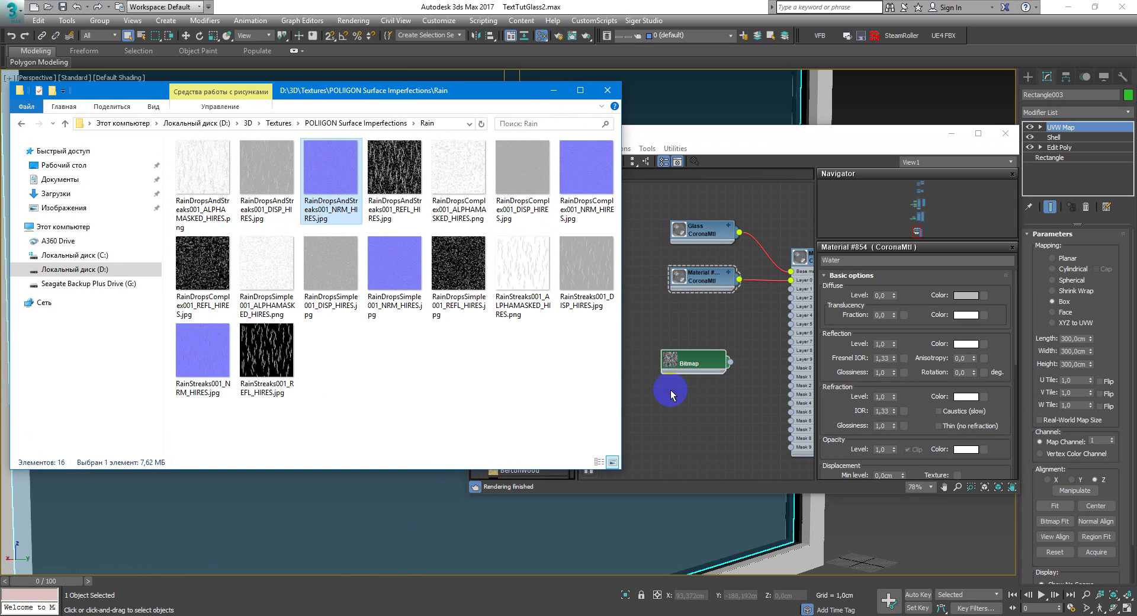
{"action": "left_click", "coordinate": [394, 169]}
{"action": "left_click_drag", "start_coordinate": [394, 169], "coordinate": [666, 415]}
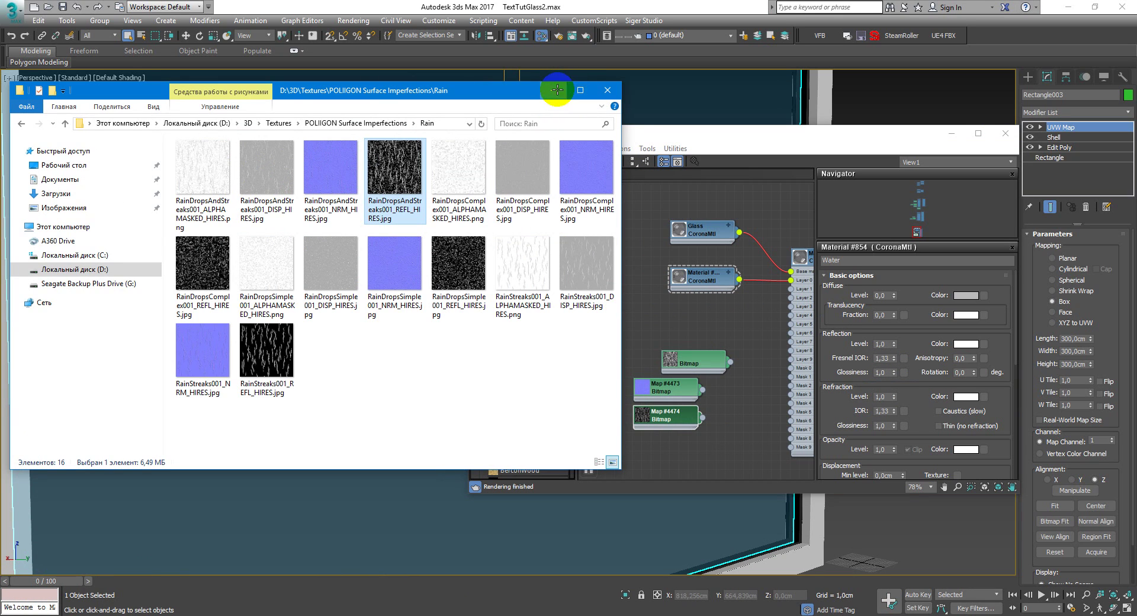
{"action": "left_click", "coordinate": [557, 90]}
{"action": "middle_click_drag", "start_coordinate": [706, 349], "coordinate": [673, 305]}
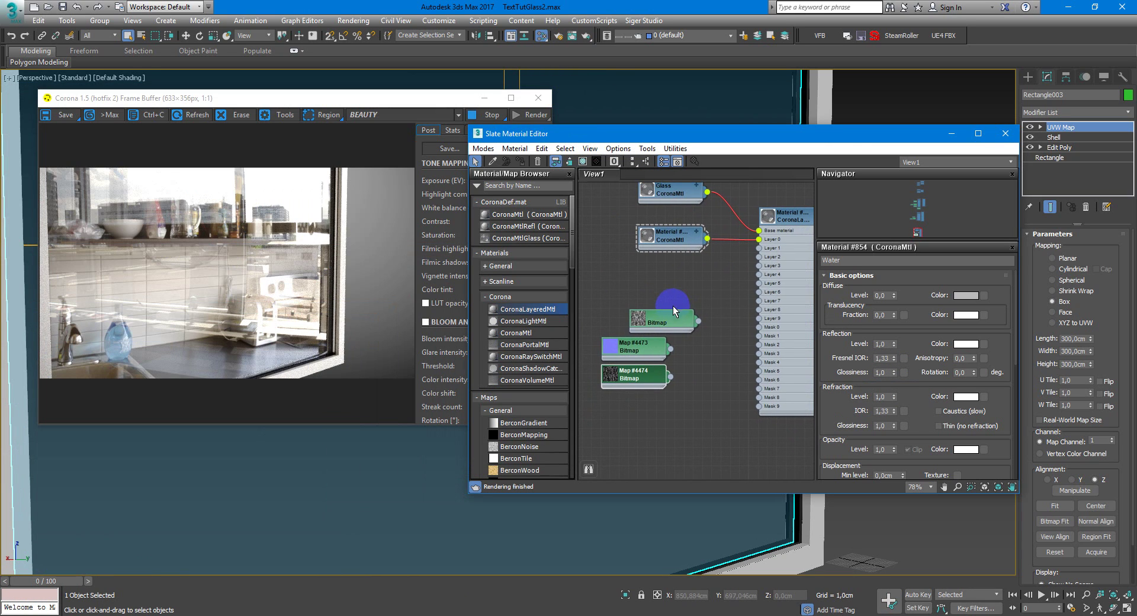
Step: Preview the REFL bitmap Map #4474 and wire it into the Water material's Refl. color
{"action": "double_click", "coordinate": [629, 355]}
{"action": "double_click", "coordinate": [632, 374]}
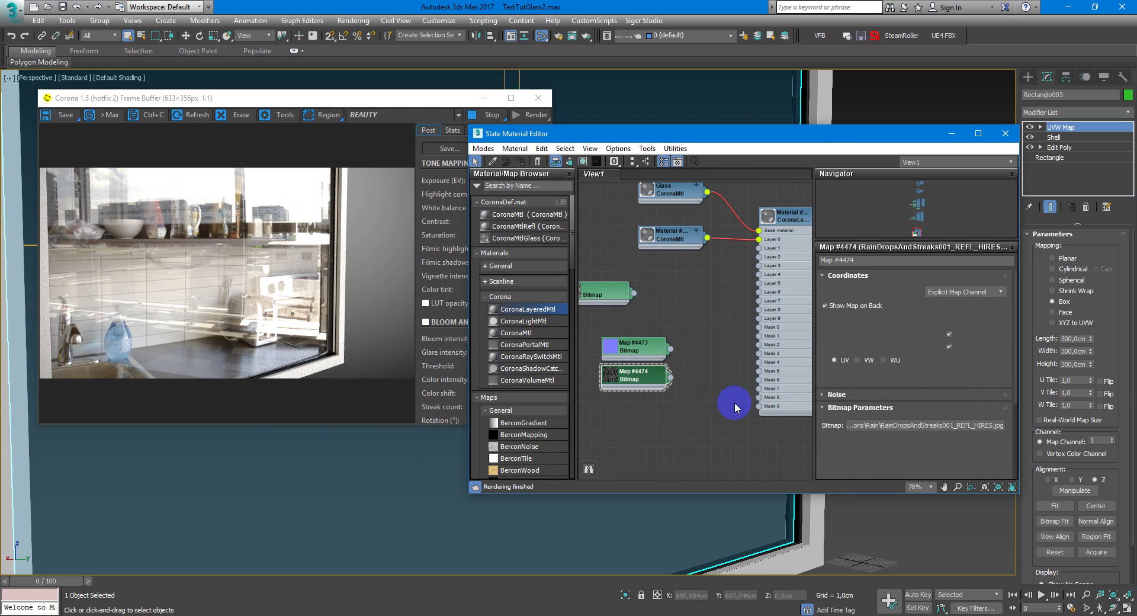
{"action": "left_click", "coordinate": [977, 454]}
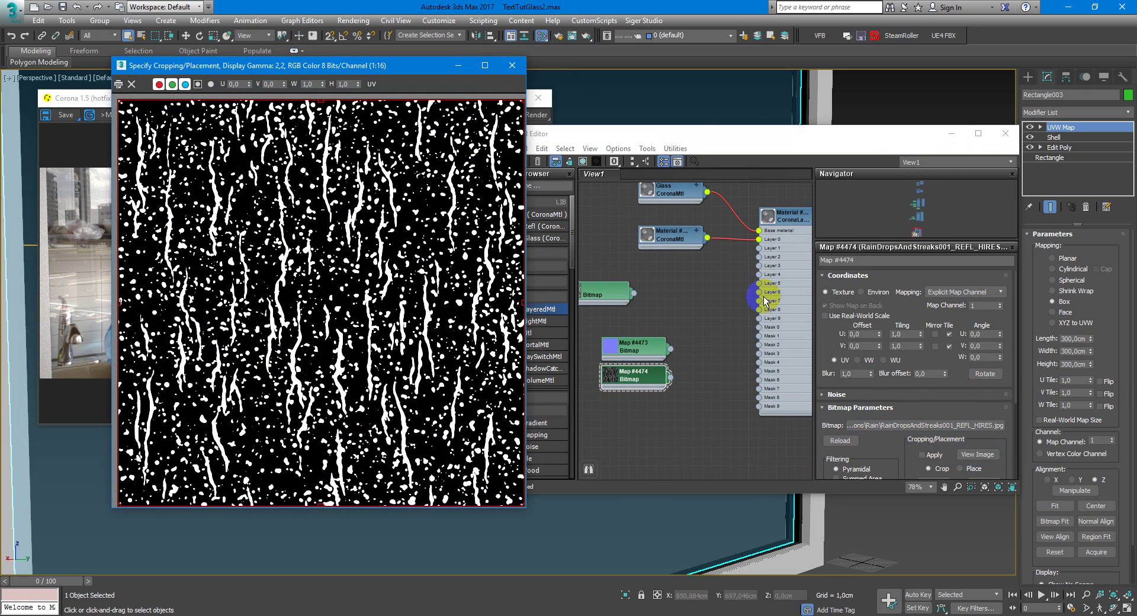
{"action": "left_click", "coordinate": [512, 65]}
{"action": "middle_click_drag", "start_coordinate": [638, 366], "coordinate": [690, 393]}
{"action": "left_click_drag", "start_coordinate": [690, 393], "coordinate": [694, 289]}
{"action": "middle_click_drag", "start_coordinate": [666, 323], "coordinate": [668, 261]}
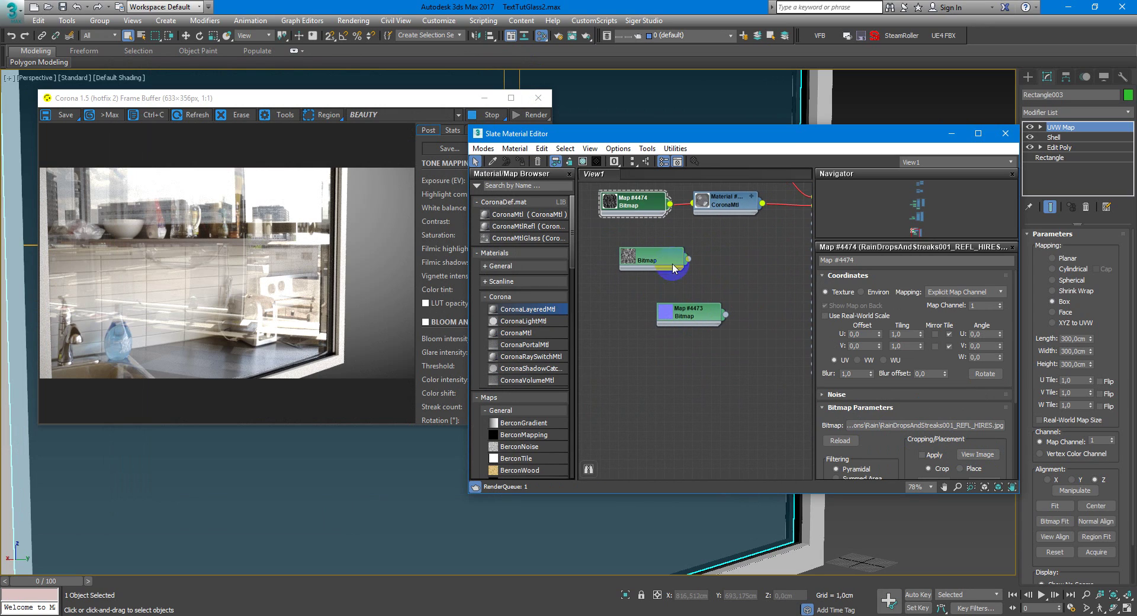
Step: Set the ALPHAMASKED bitmap Map #4472 to Alpha mono output and wire it into Mask 0
{"action": "left_click_drag", "start_coordinate": [665, 263], "coordinate": [645, 364]}
{"action": "double_click", "coordinate": [645, 364]}
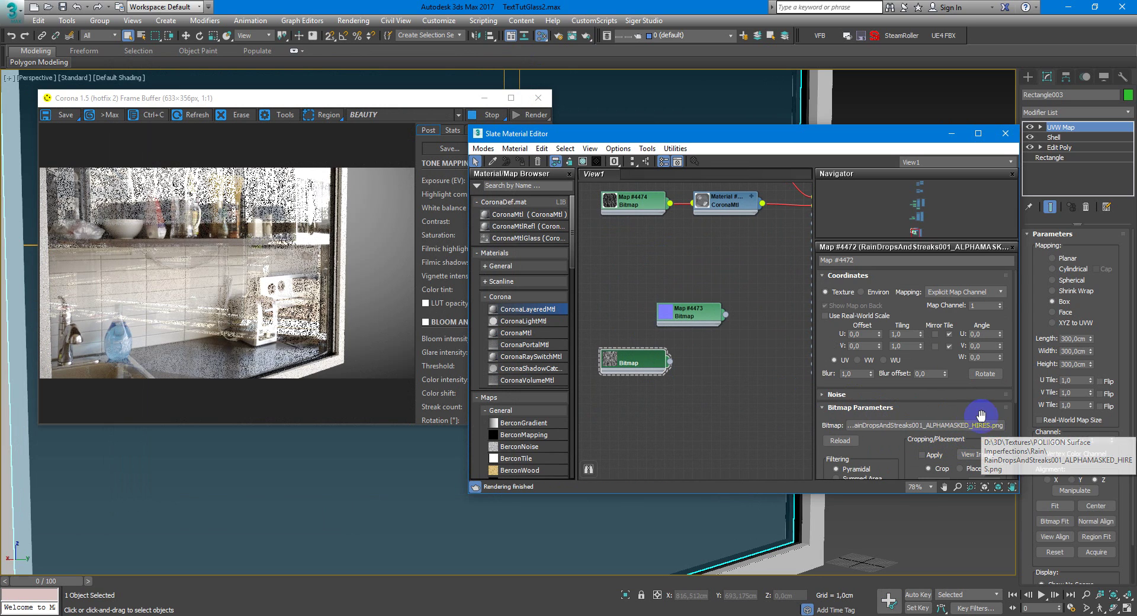
{"action": "left_click_drag", "start_coordinate": [906, 376], "coordinate": [914, 274]}
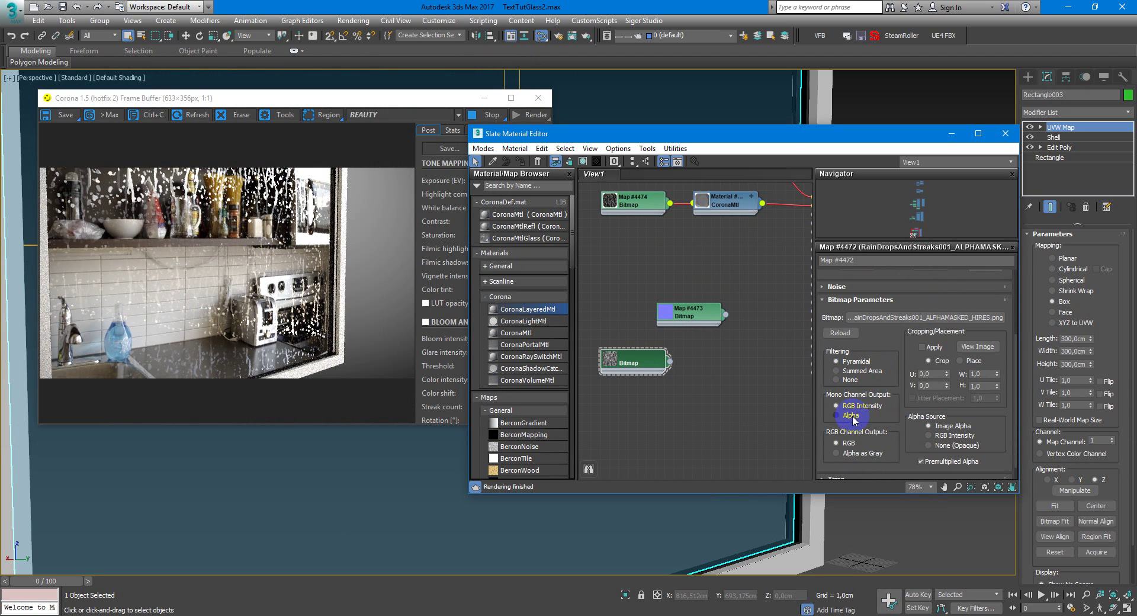
{"action": "middle_click_drag", "start_coordinate": [779, 366], "coordinate": [756, 369]}
{"action": "left_click_drag", "start_coordinate": [627, 365], "coordinate": [782, 266]}
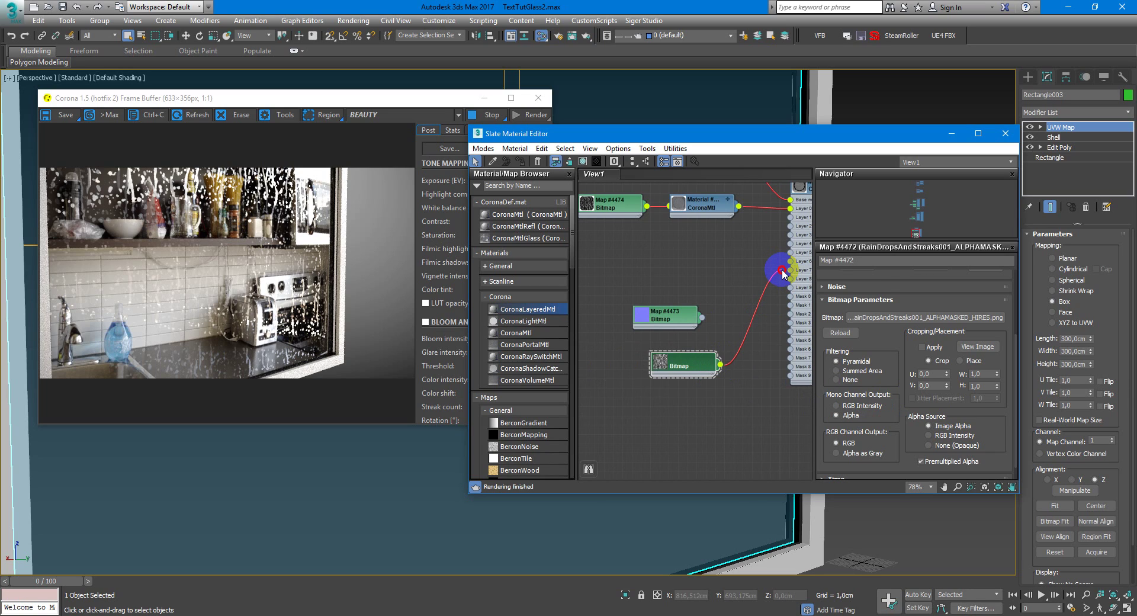
{"action": "left_click_drag", "start_coordinate": [784, 279], "coordinate": [792, 300]}
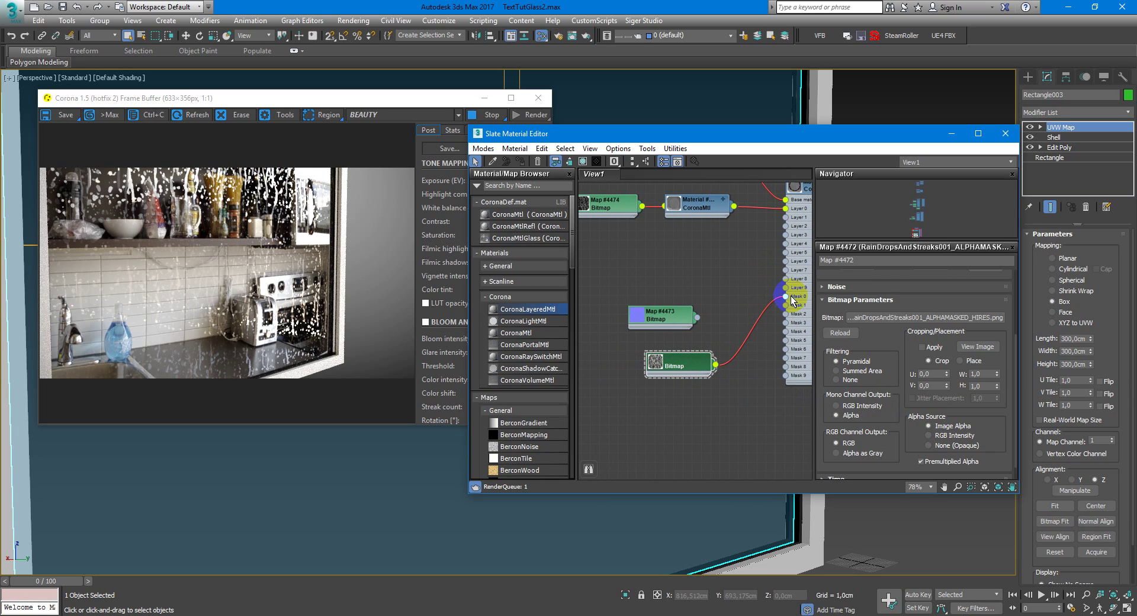
{"action": "middle_click_drag", "start_coordinate": [736, 305], "coordinate": [757, 325]}
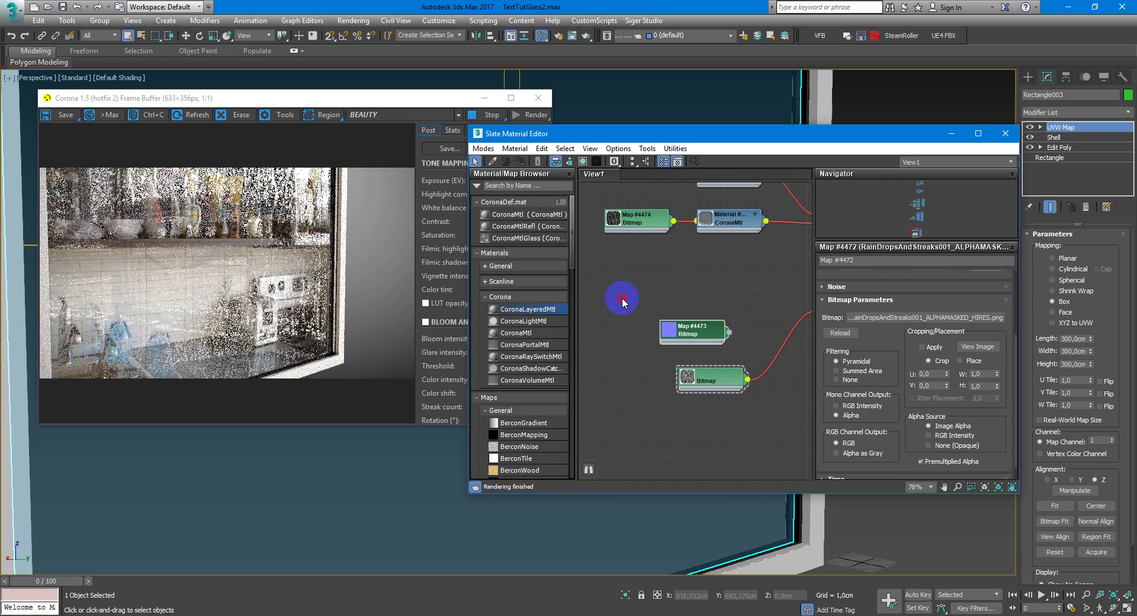
Step: Add a CoronaNormal map node and preview the rain normal bitmap Map #4473
{"action": "right_click", "coordinate": [672, 278]}
{"action": "mouse_move", "coordinate": [764, 312]}
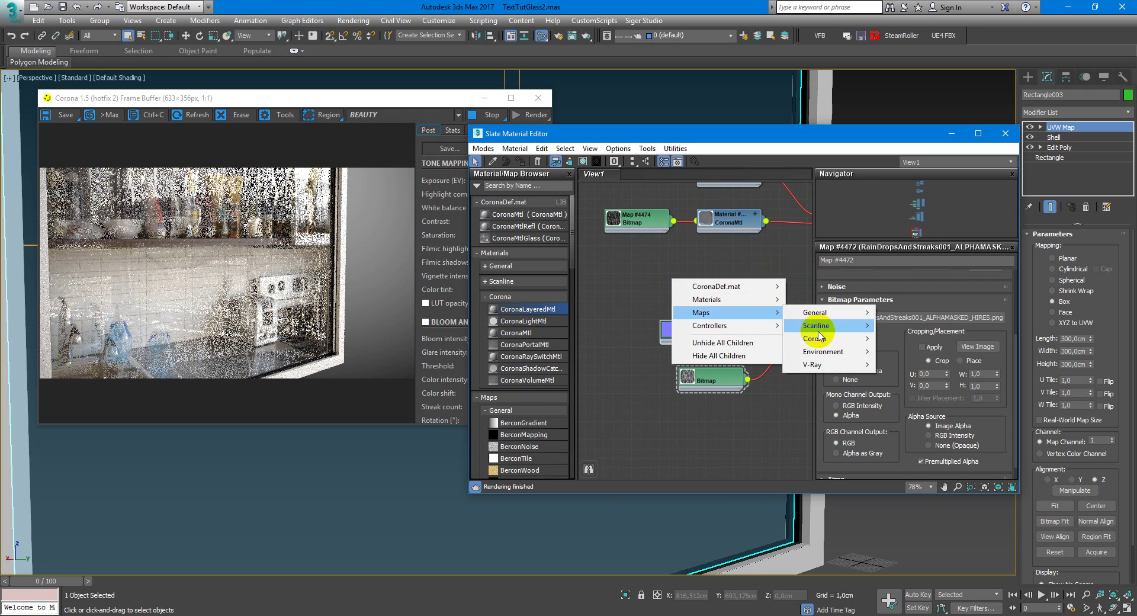
{"action": "mouse_move", "coordinate": [822, 342]}
{"action": "left_click", "coordinate": [908, 432]}
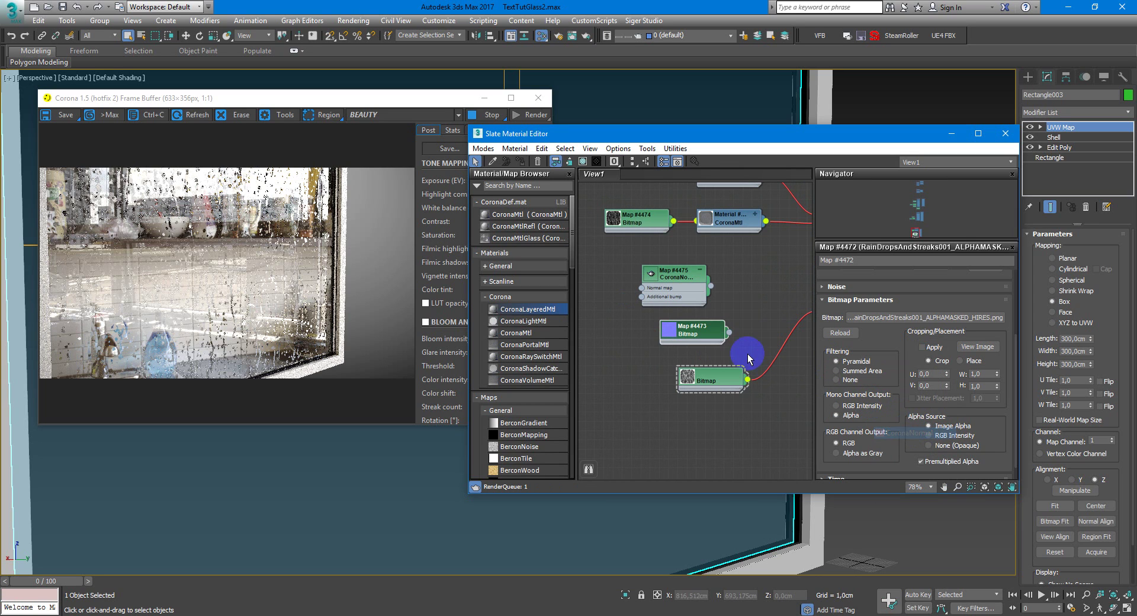
{"action": "left_click_drag", "start_coordinate": [693, 326], "coordinate": [663, 289]}
{"action": "double_click", "coordinate": [592, 290]}
{"action": "left_click", "coordinate": [980, 348]}
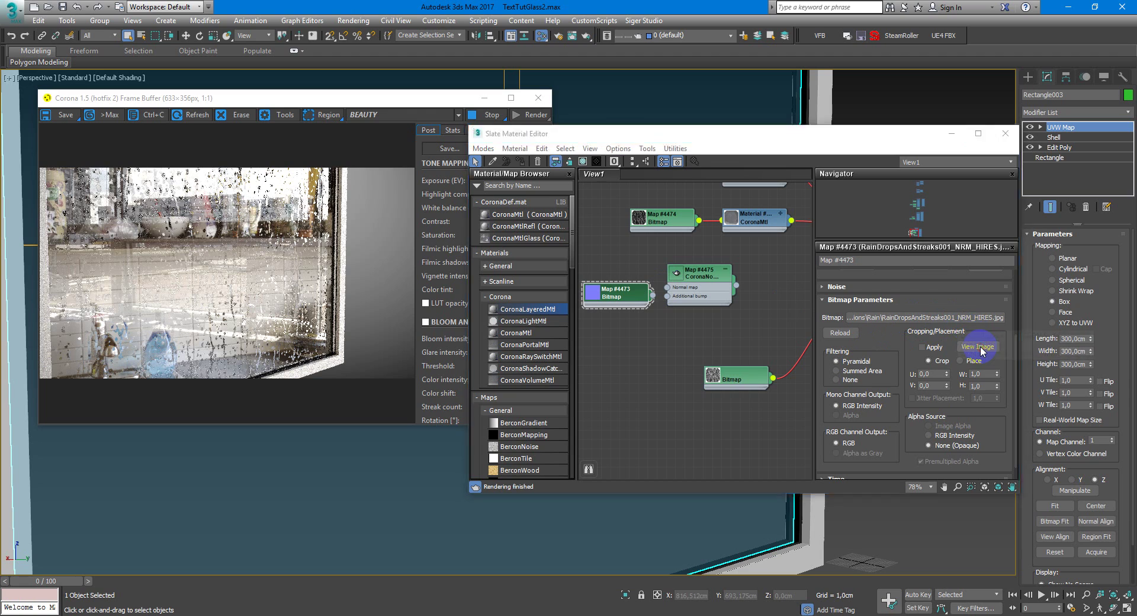
{"action": "left_click", "coordinate": [979, 347]}
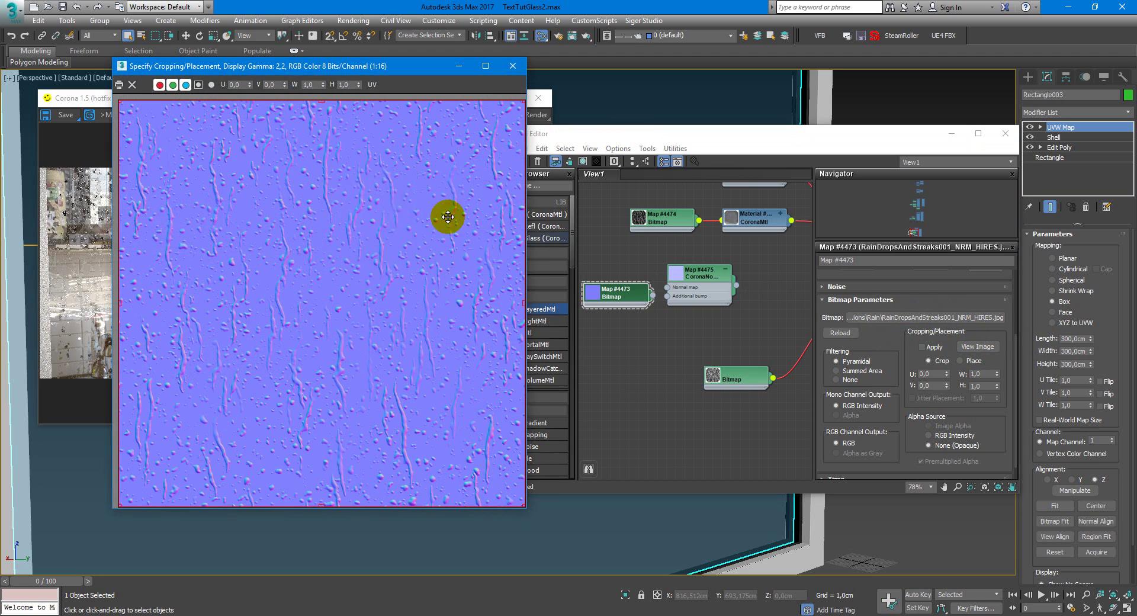
{"action": "left_click", "coordinate": [513, 66]}
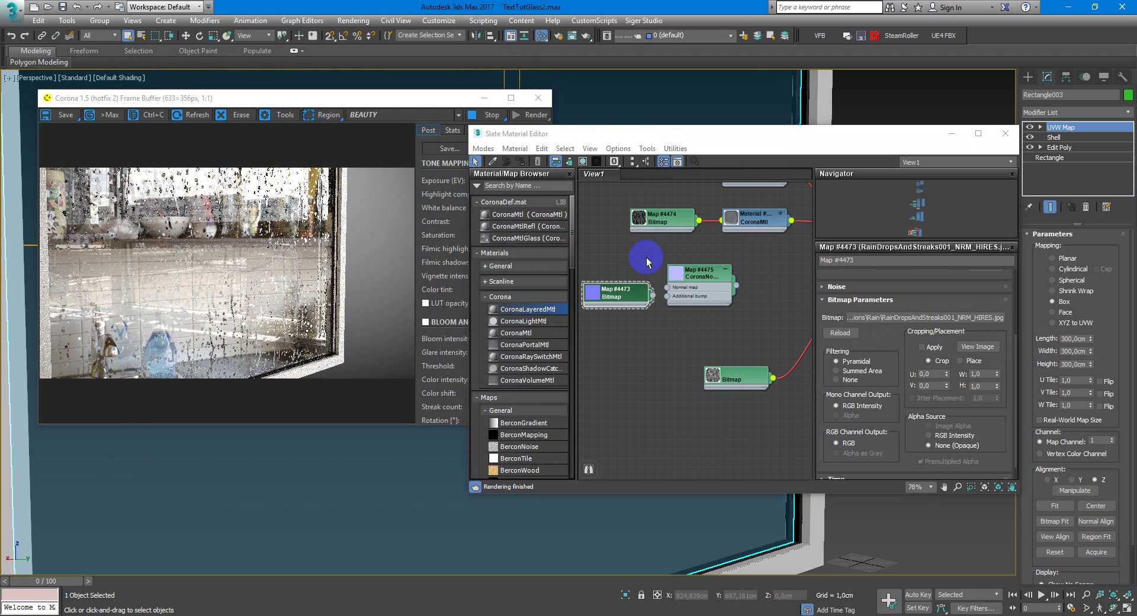
Step: Wire Map #4473 into the CoronaNormal node with Add gamma to input and Flip green (Y) enabled
{"action": "left_click", "coordinate": [653, 301]}
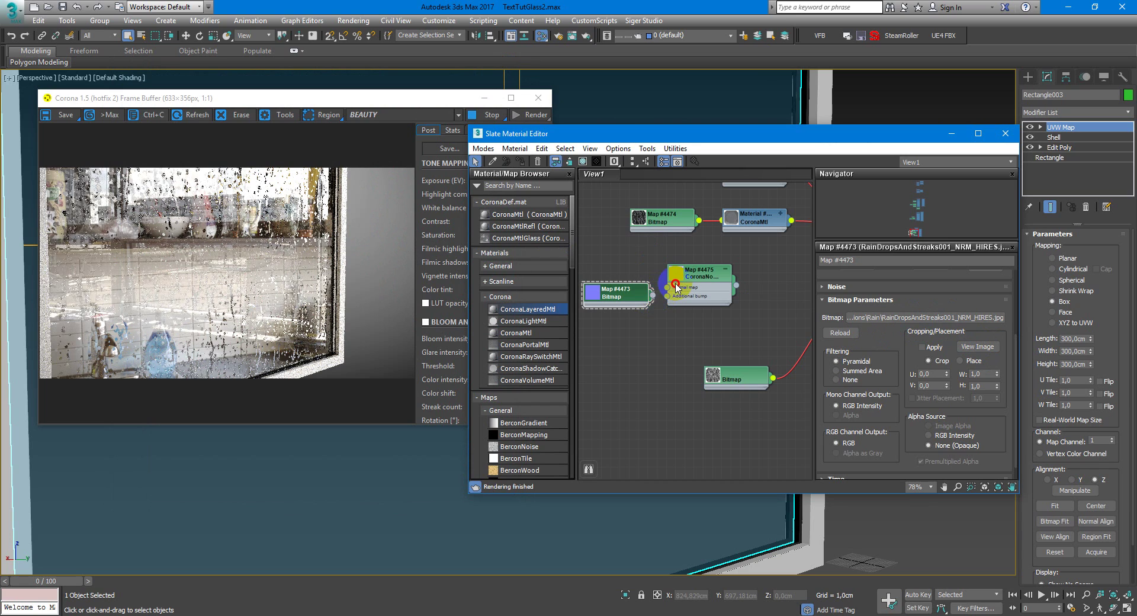
{"action": "left_click_drag", "start_coordinate": [653, 301], "coordinate": [674, 288]}
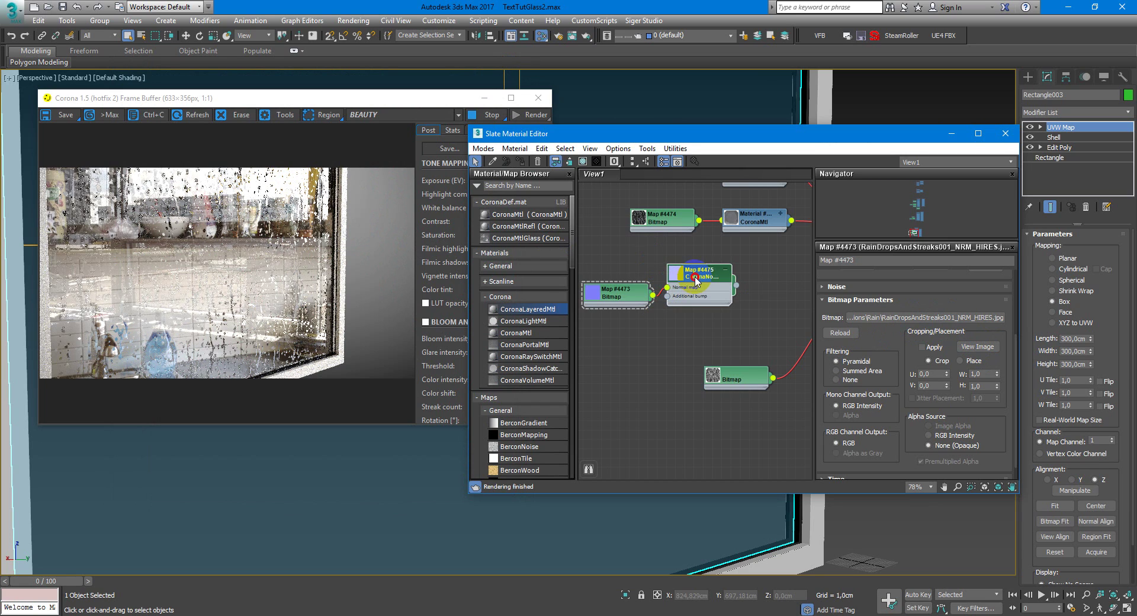
{"action": "double_click", "coordinate": [699, 273]}
{"action": "left_click", "coordinate": [956, 305]}
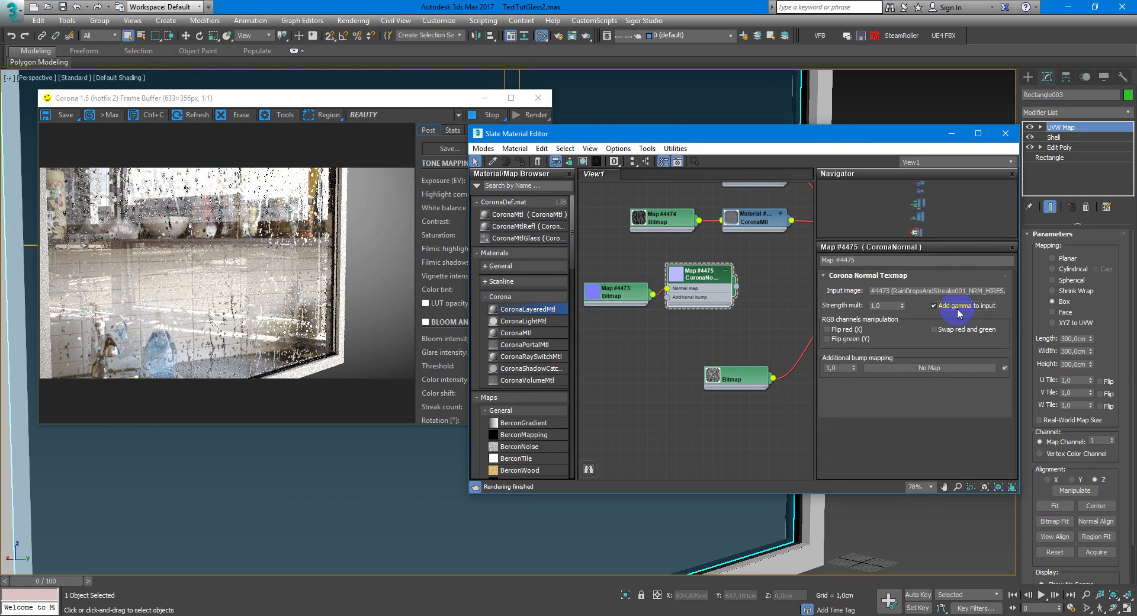
{"action": "mouse_move", "coordinate": [962, 310]}
{"action": "left_click", "coordinate": [827, 339]}
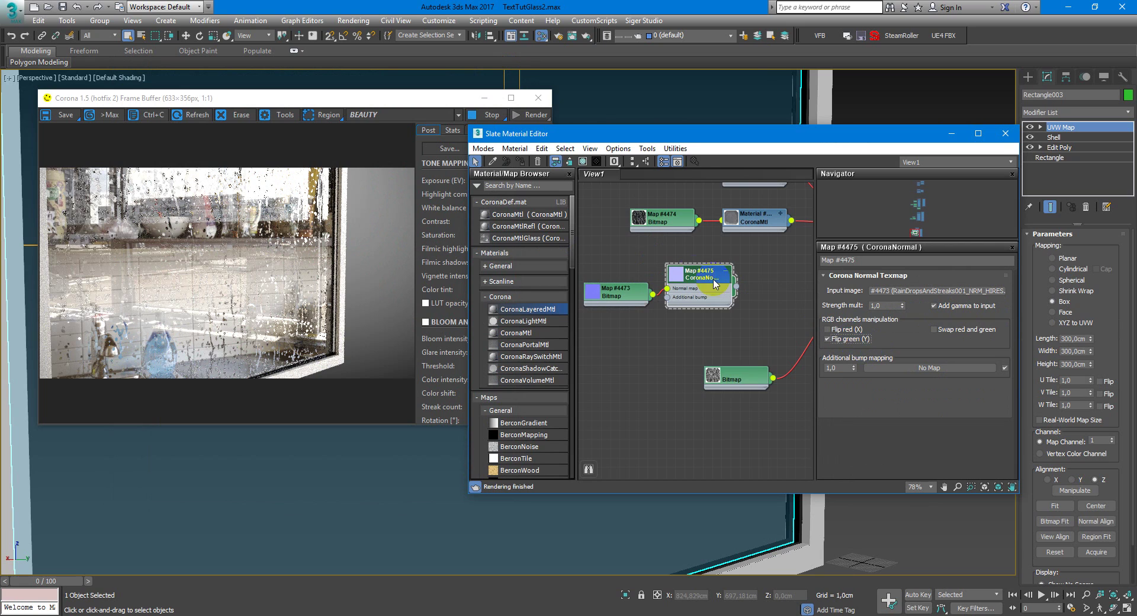
{"action": "middle_click_drag", "start_coordinate": [714, 282], "coordinate": [698, 295]}
{"action": "left_click_drag", "start_coordinate": [691, 298], "coordinate": [708, 358]}
Step: Wire CoronaNormal Map #4475 into the Water material's Bump slot and check the render
{"action": "left_click", "coordinate": [765, 226]}
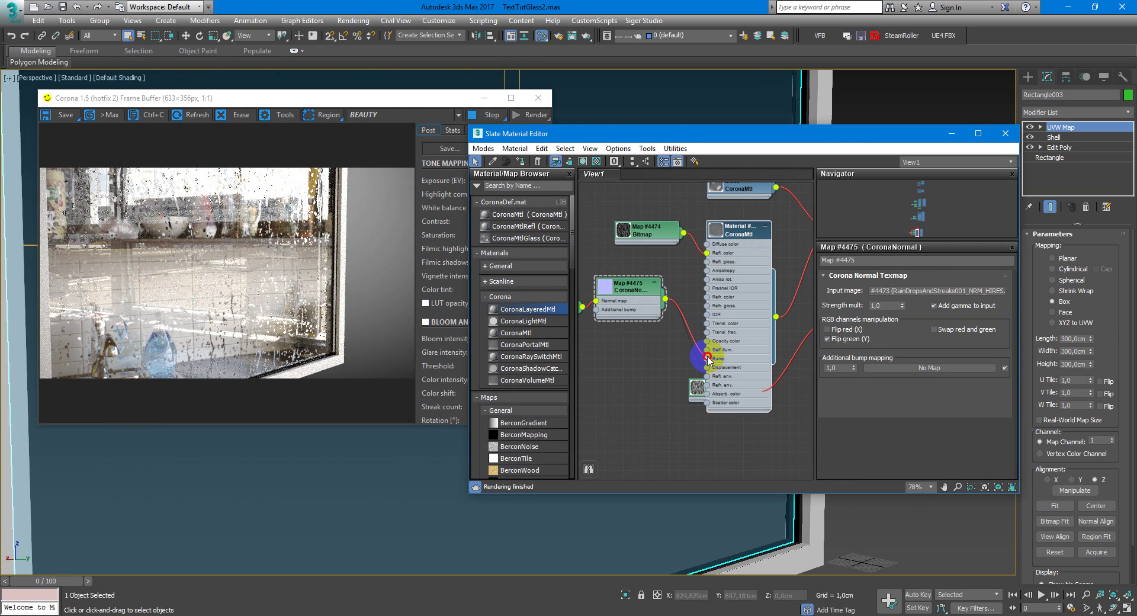
{"action": "middle_click_drag", "start_coordinate": [736, 271], "coordinate": [755, 267]}
{"action": "double_click", "coordinate": [762, 227]}
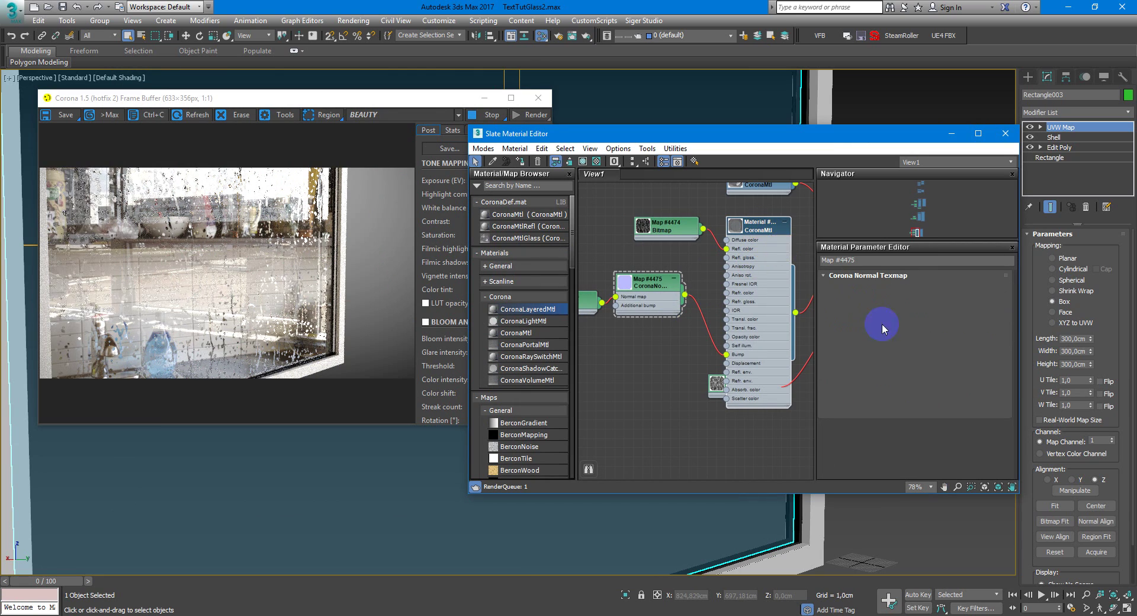
{"action": "left_click_drag", "start_coordinate": [838, 410], "coordinate": [845, 172]}
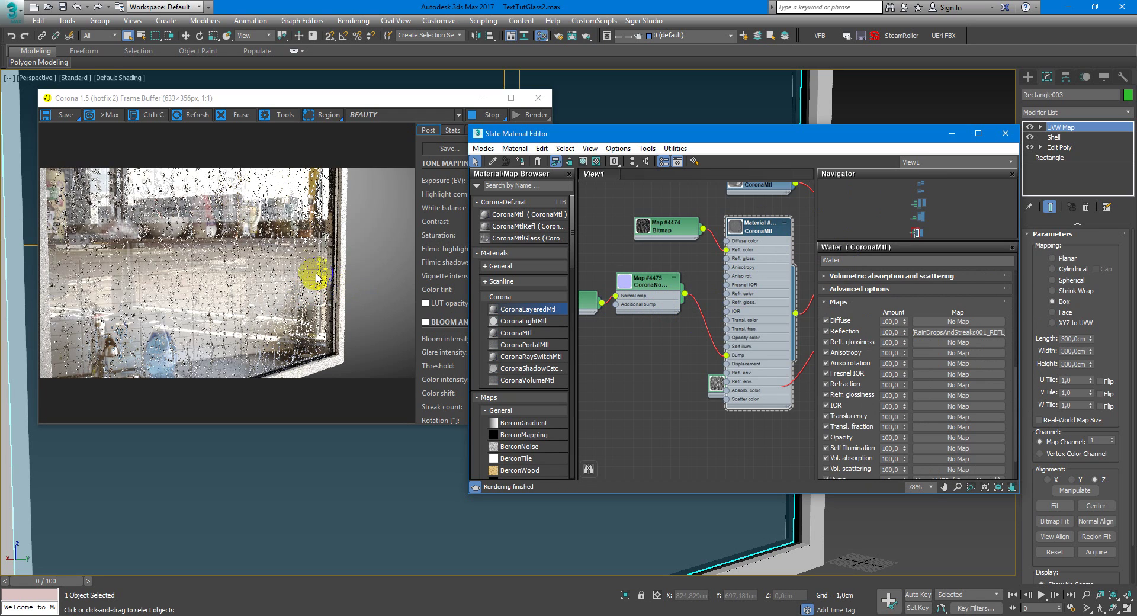
{"action": "left_click", "coordinate": [258, 250]}
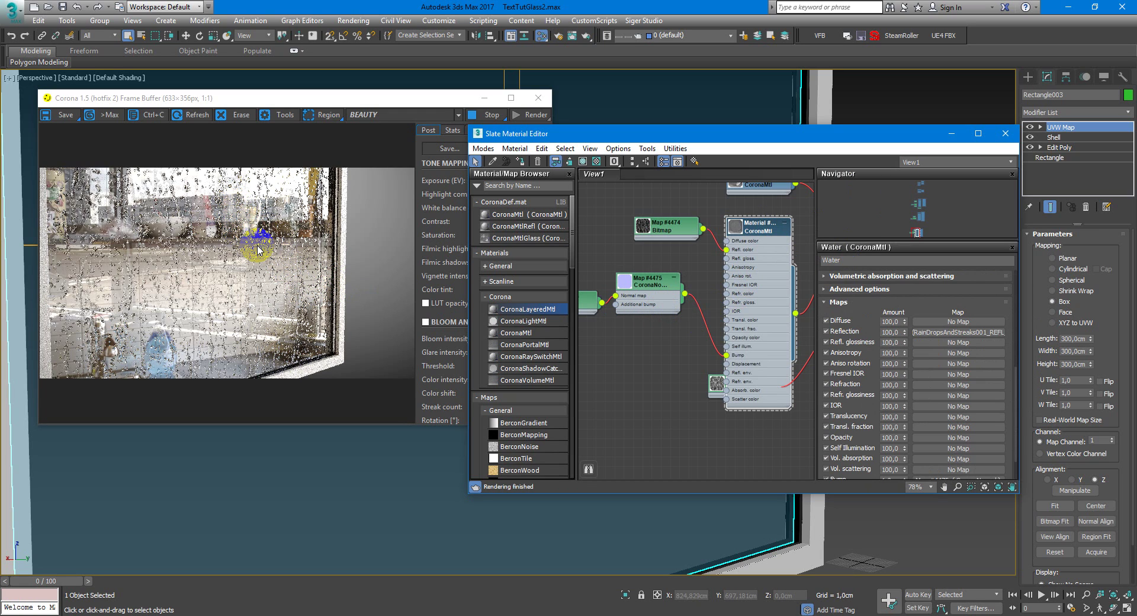
{"action": "left_click", "coordinate": [286, 250]}
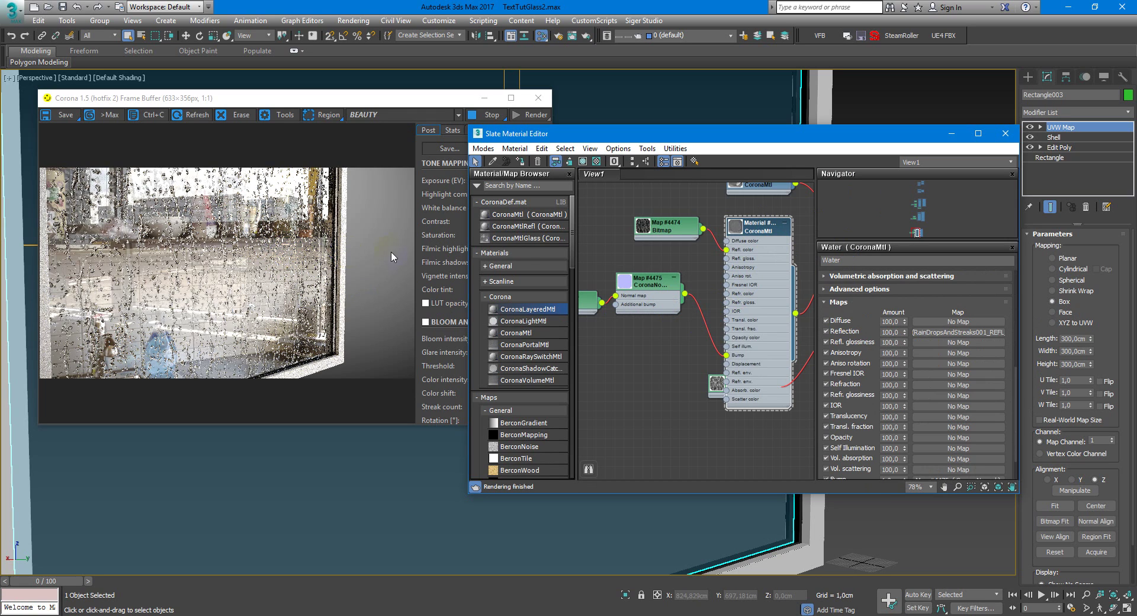
Step: Nudge the normal-map nodes aside and collapse the Water material node
{"action": "left_click", "coordinate": [595, 296]}
{"action": "left_click", "coordinate": [675, 298]}
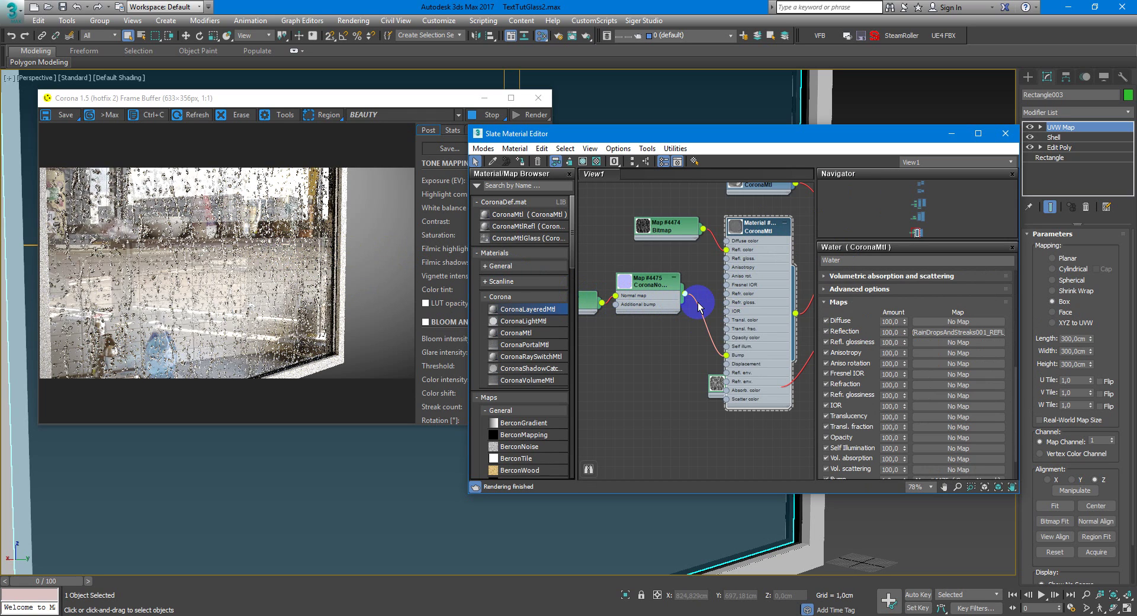
{"action": "left_click_drag", "start_coordinate": [674, 300], "coordinate": [683, 310]}
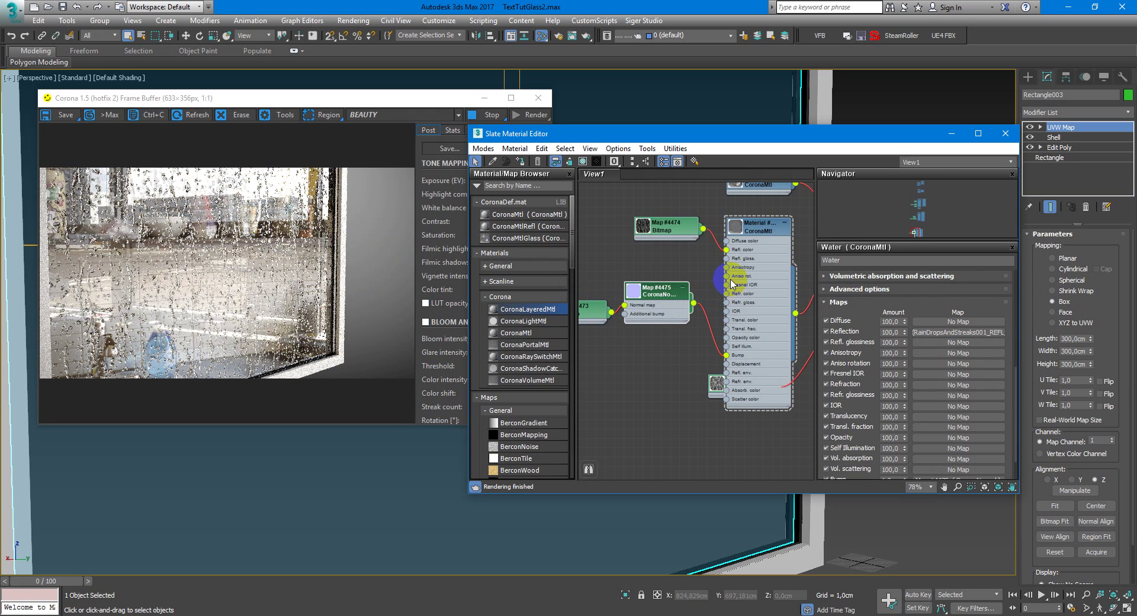
{"action": "middle_click_drag", "start_coordinate": [730, 280], "coordinate": [696, 327]}
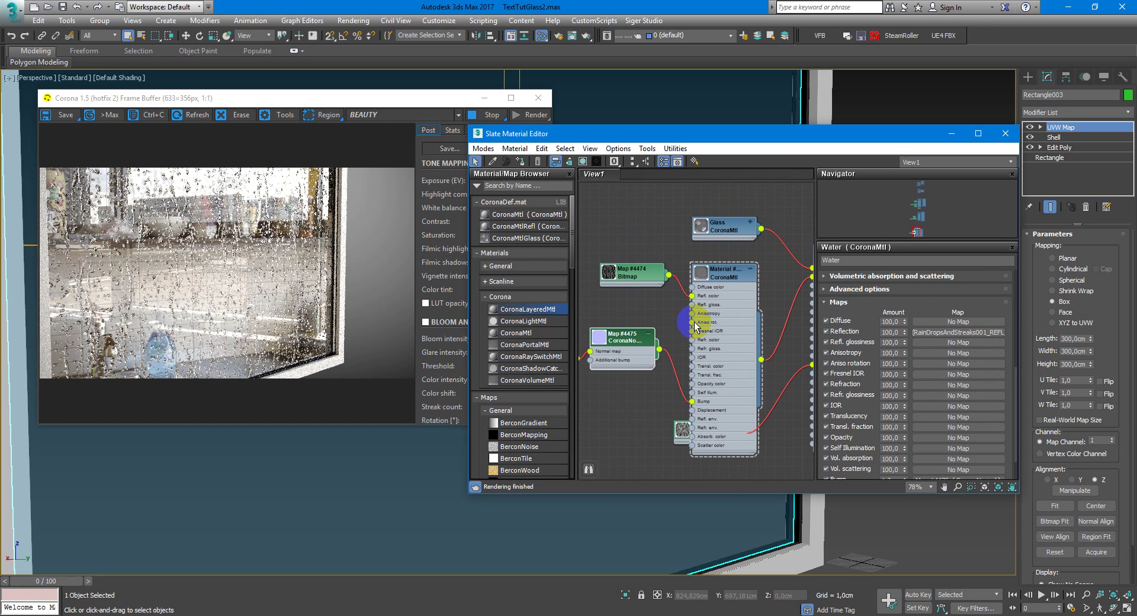
{"action": "left_click", "coordinate": [751, 269]}
{"action": "left_click", "coordinate": [751, 271]}
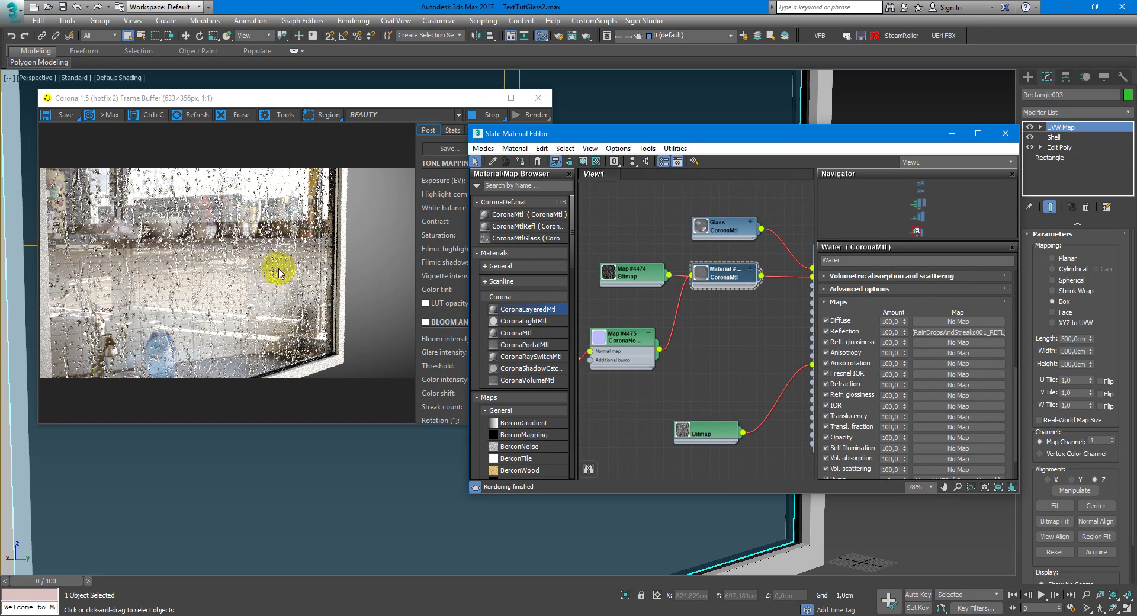
Step: Set the Glass material's reflection and refraction glossiness both to 0,96
{"action": "double_click", "coordinate": [732, 228]}
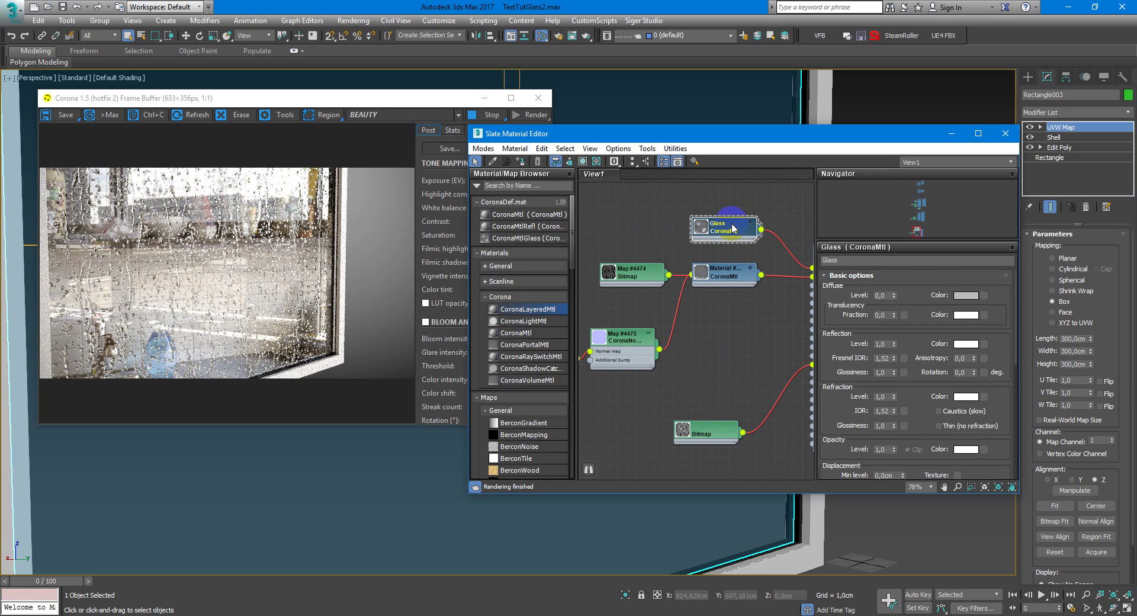
{"action": "left_click", "coordinate": [936, 347]}
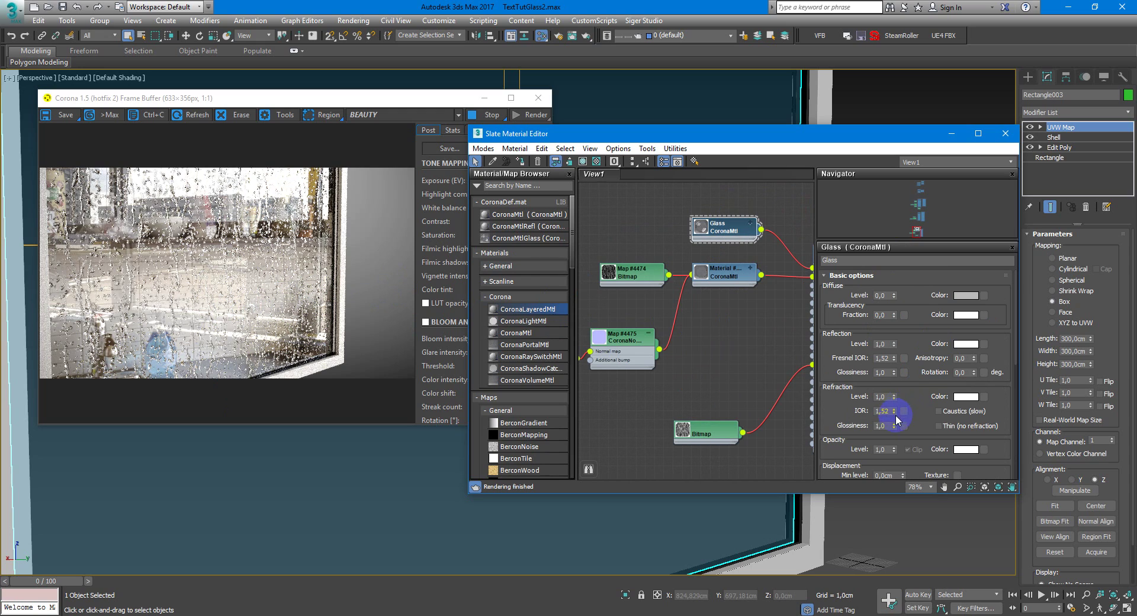
{"action": "double_click", "coordinate": [882, 372]}
{"action": "left_click", "coordinate": [894, 375]}
{"action": "left_click", "coordinate": [894, 428]}
{"action": "left_click", "coordinate": [715, 225]}
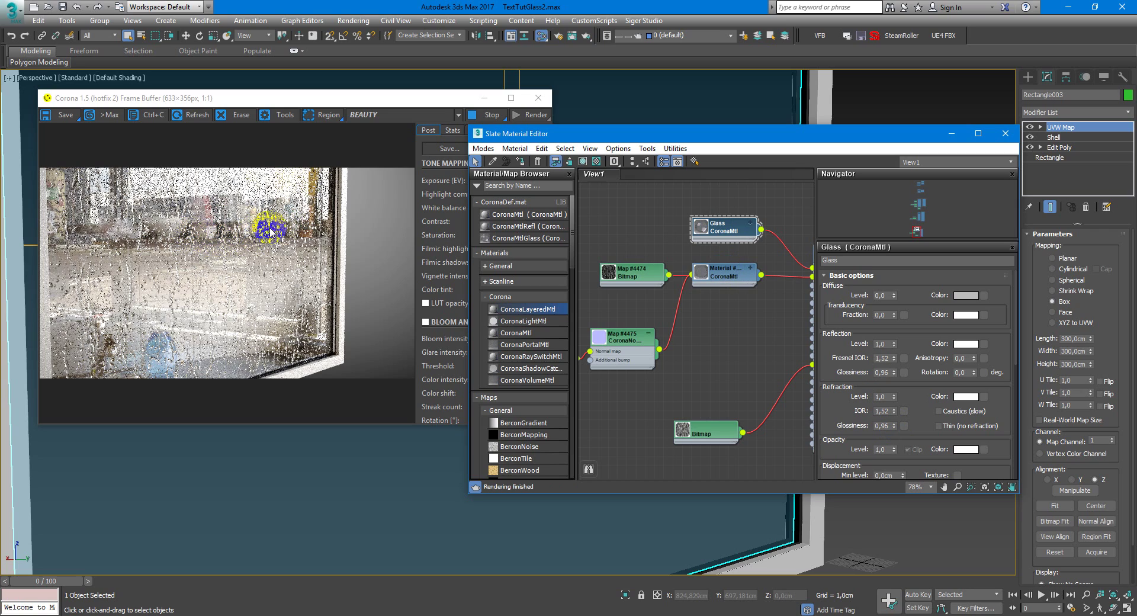
Step: Inspect the refreshed render showing softer, blurrier raindrop-covered glass
{"action": "left_click", "coordinate": [318, 249]}
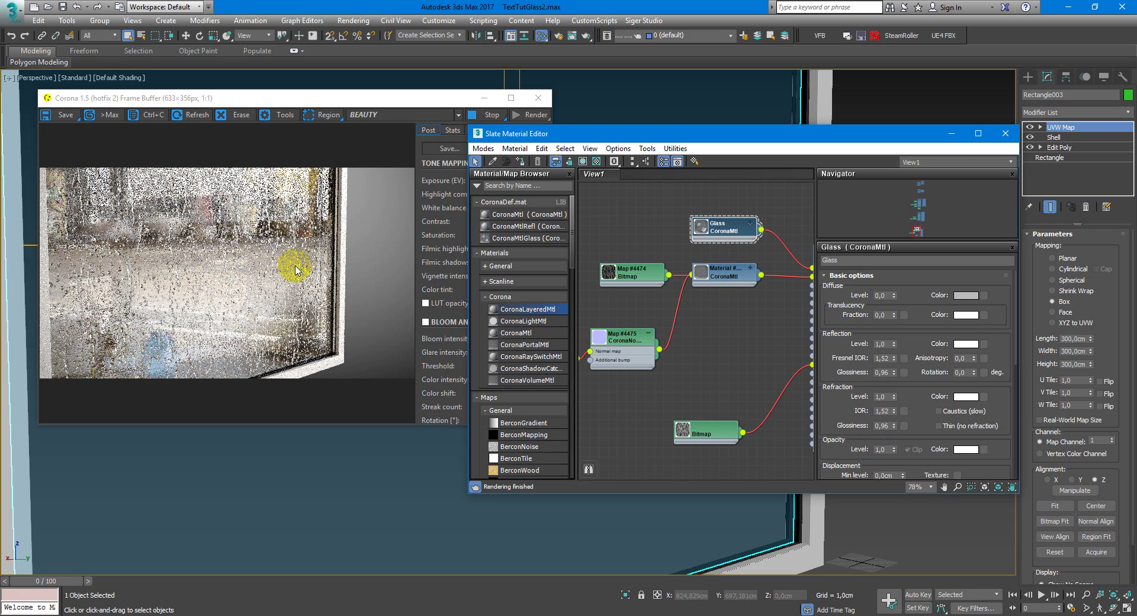